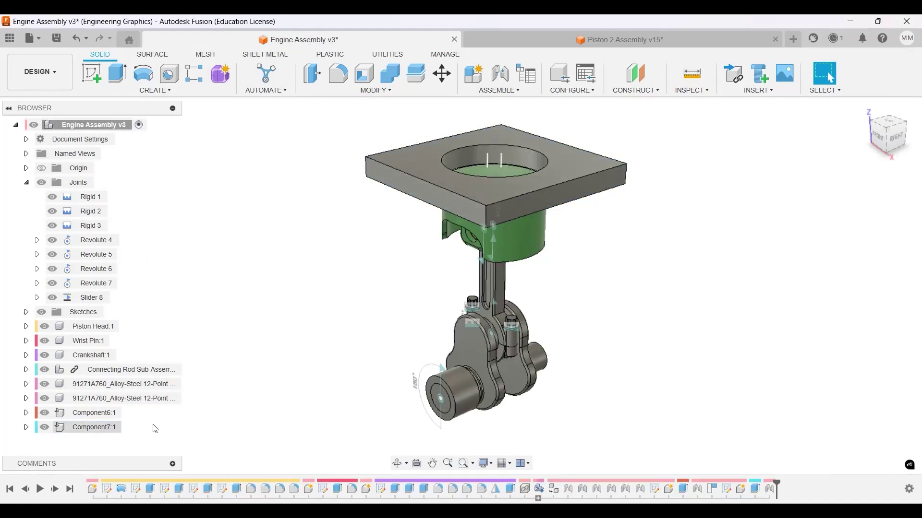
Step: Activate Component7 and edit its plate extrusion to two sides, extending the second side 175 mm down around the piston
double_click(155, 427)
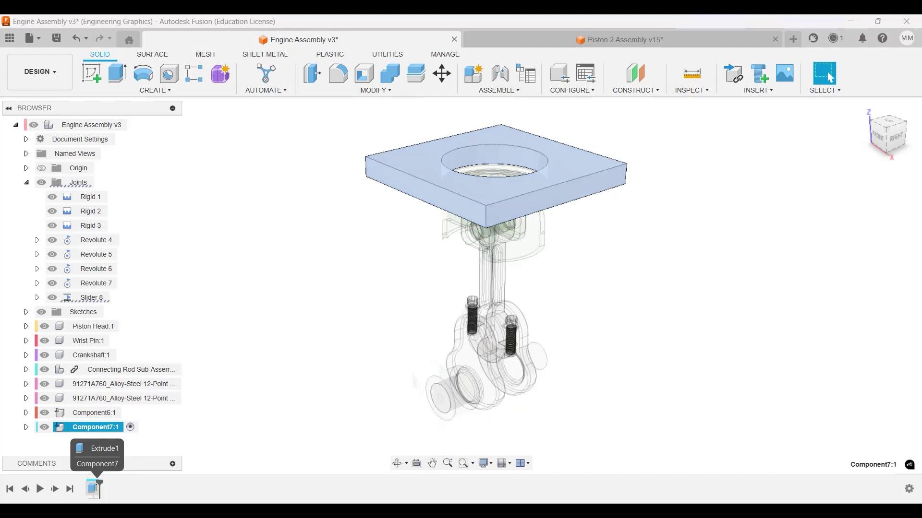
right_click(94, 488)
left_click(123, 355)
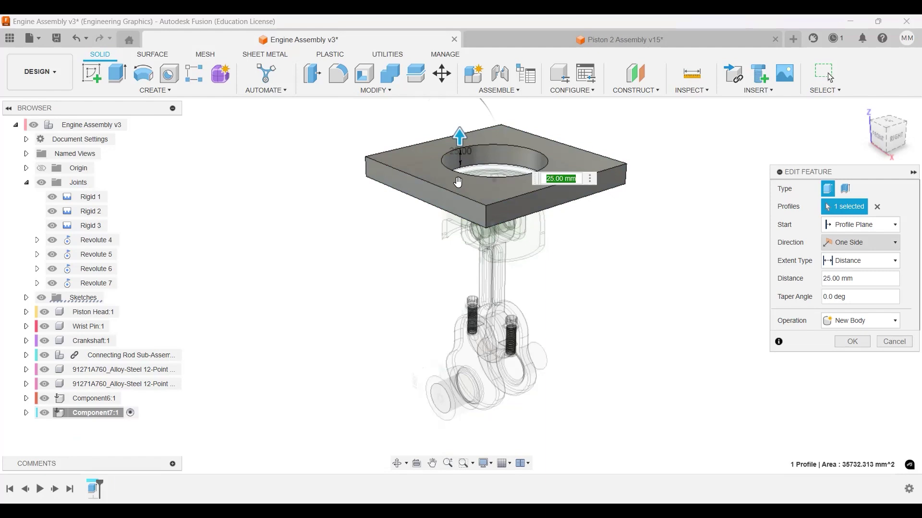
left_click_drag(453, 224, 450, 303)
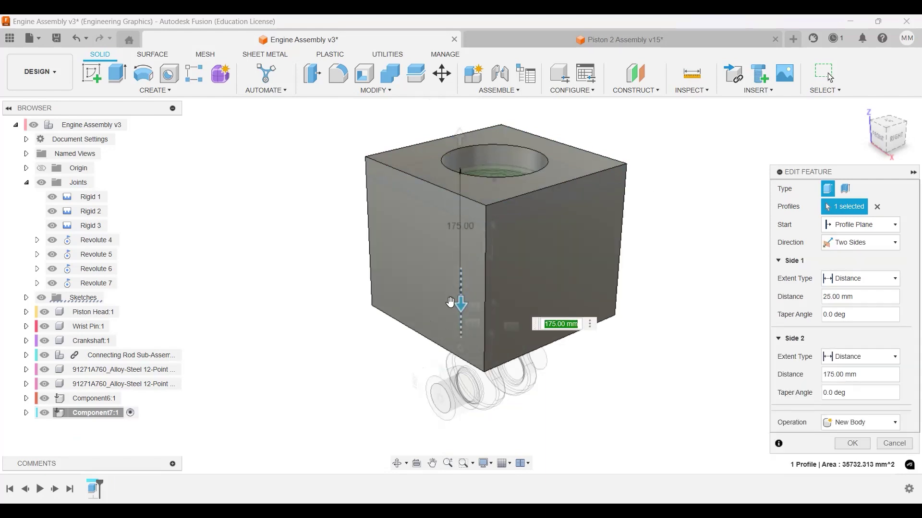
left_click(852, 444)
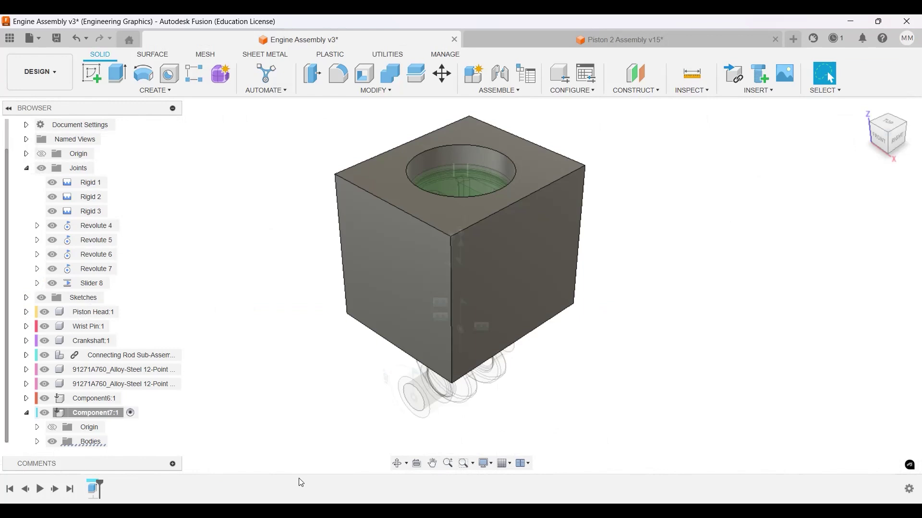
Step: Sketch a corner-to-corner rectangle covering the whole front face of the cylinder block and finish the sketch
left_click(117, 73)
left_click(384, 255)
left_click(120, 76)
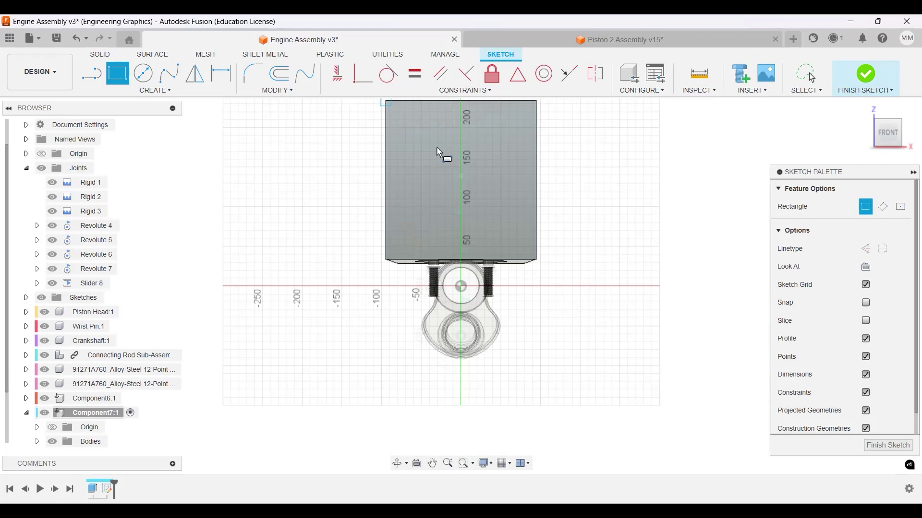
left_click(536, 260)
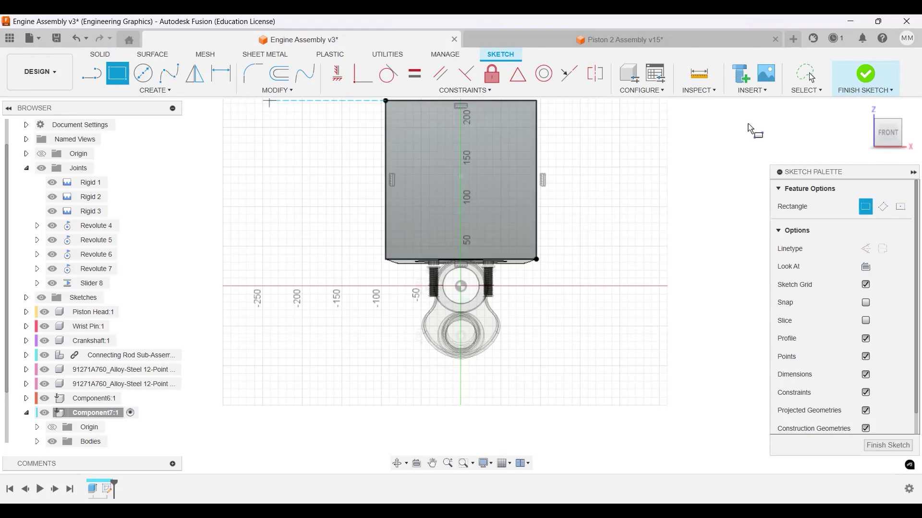
left_click(885, 77)
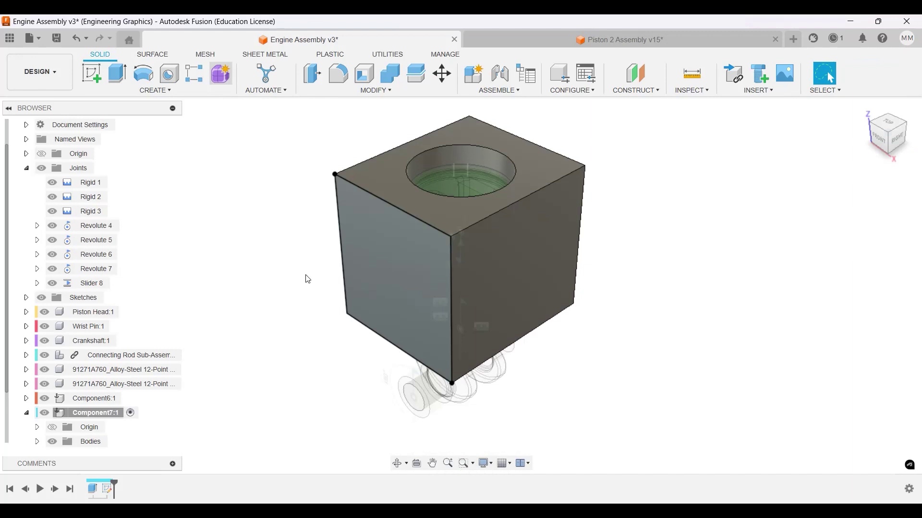
Step: Extrude-cut the face rectangle by -110 mm through the block only, excluding the crankshaft, bolt and piston head bodies
type("e")
type("-110")
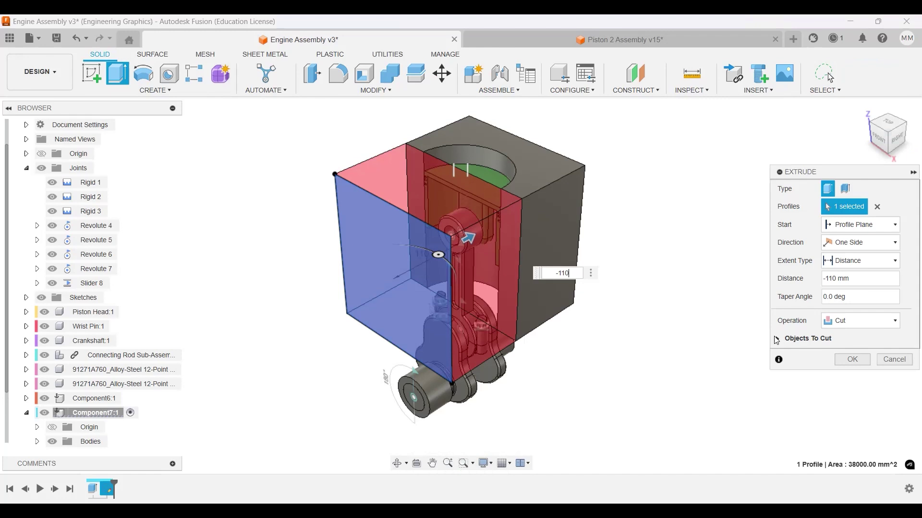
left_click(778, 339)
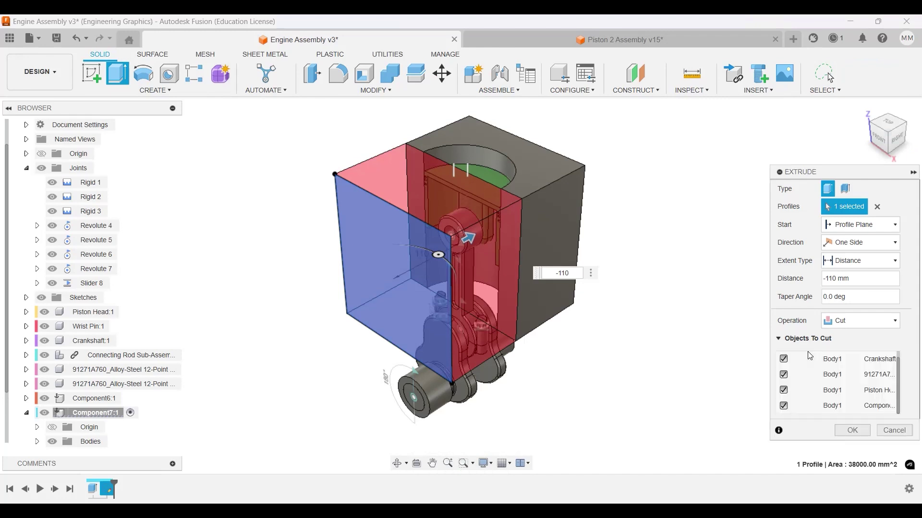
left_click(783, 359)
left_click(783, 374)
left_click(783, 390)
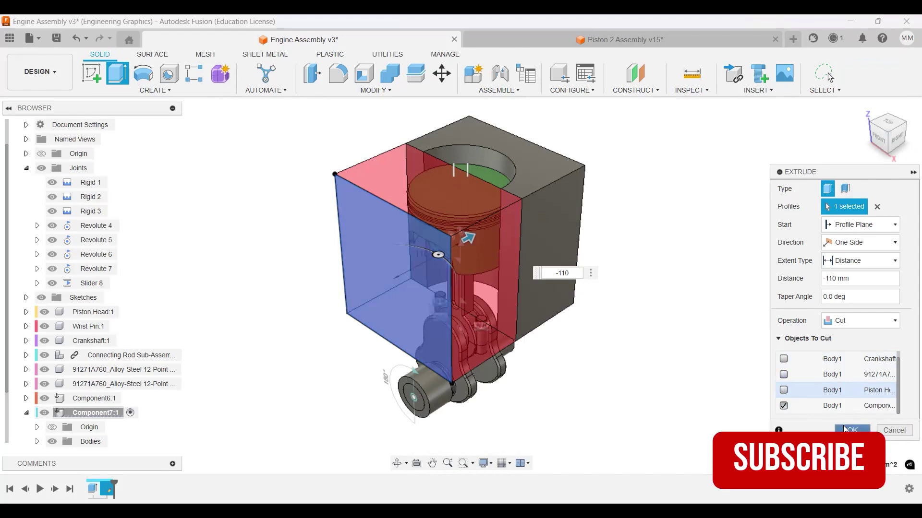
key("Return")
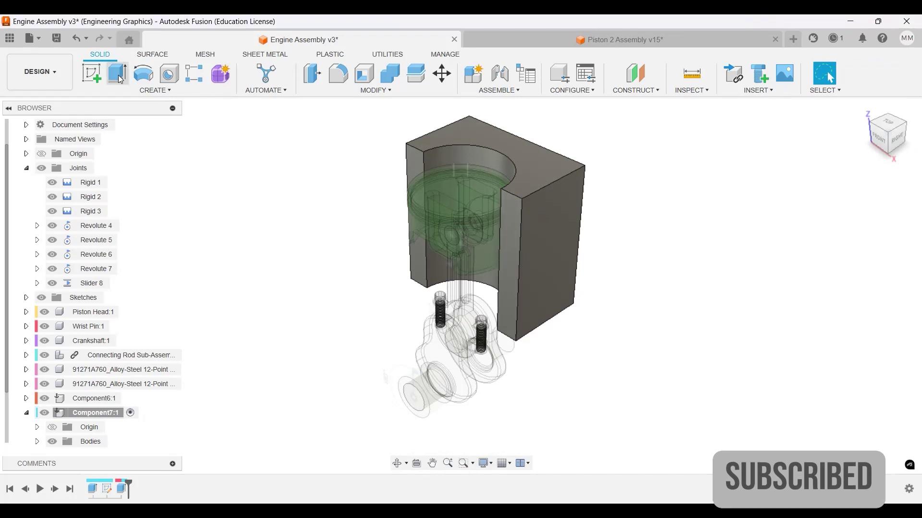
Step: Start a sketch on the block's cut front face and draw a rectangle about 219 mm tall around the crankshaft below the block
left_click(102, 84)
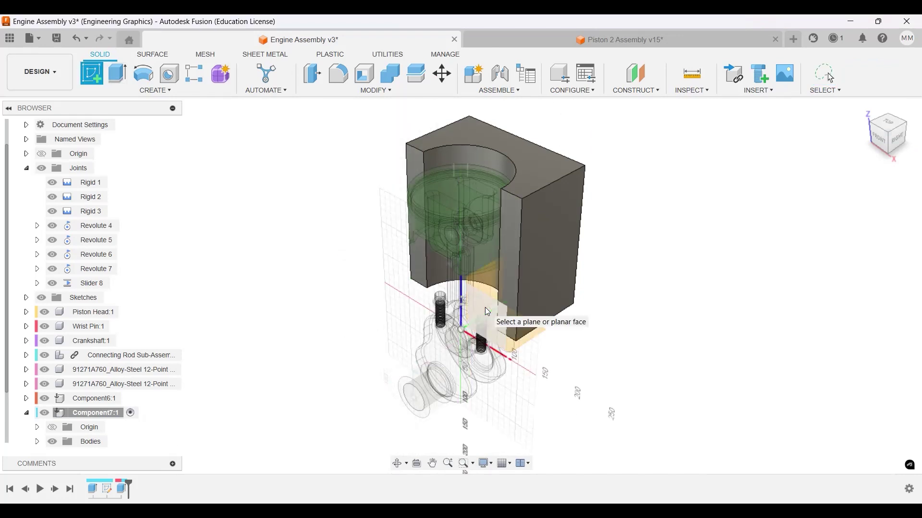
left_click(509, 290)
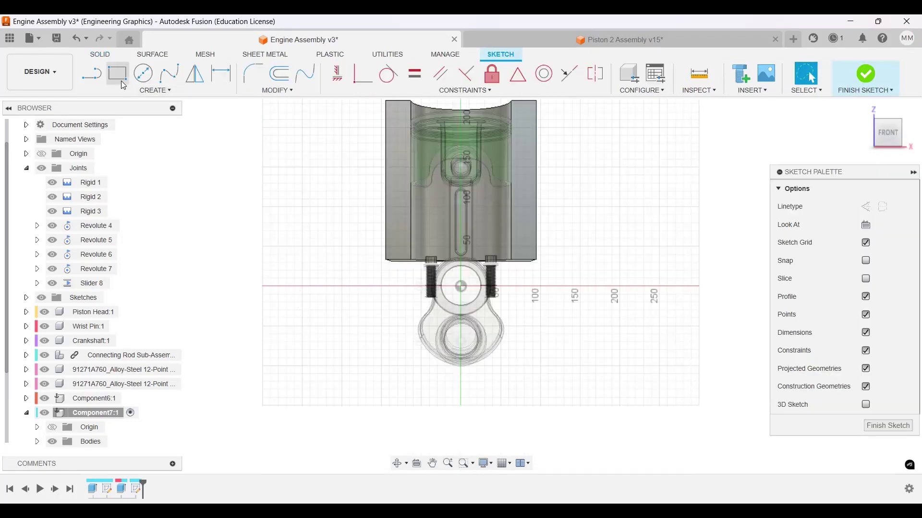
left_click(122, 82)
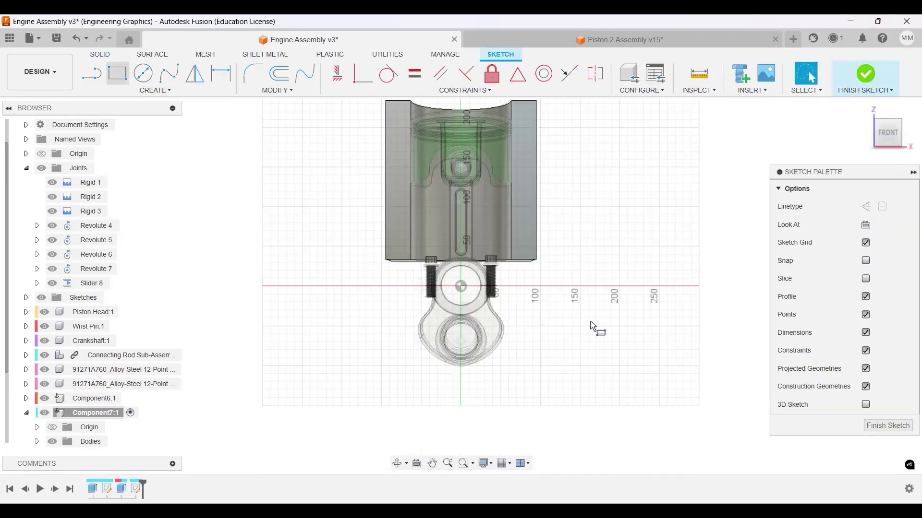
left_click(586, 260)
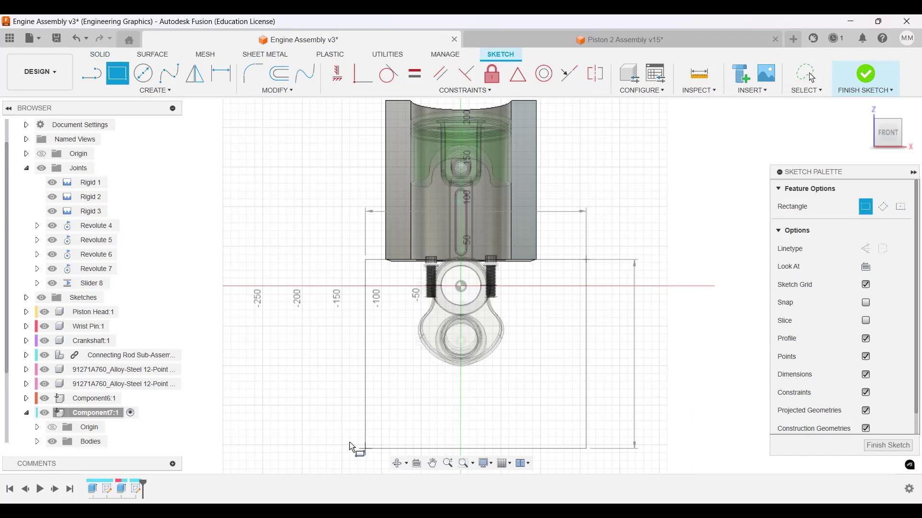
left_click(342, 434)
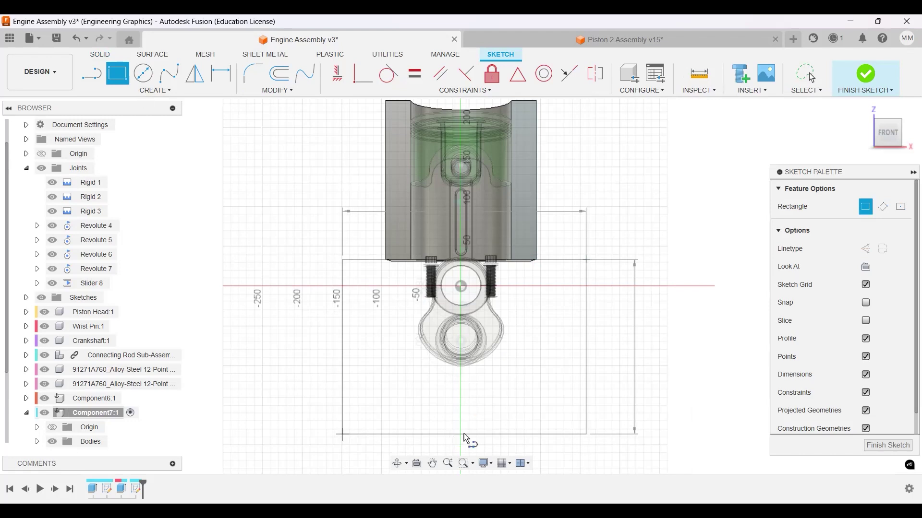
Step: Draw a vertical centre line between the rectangle's upper and lower edge midpoints and convert it to a construction line
key("l")
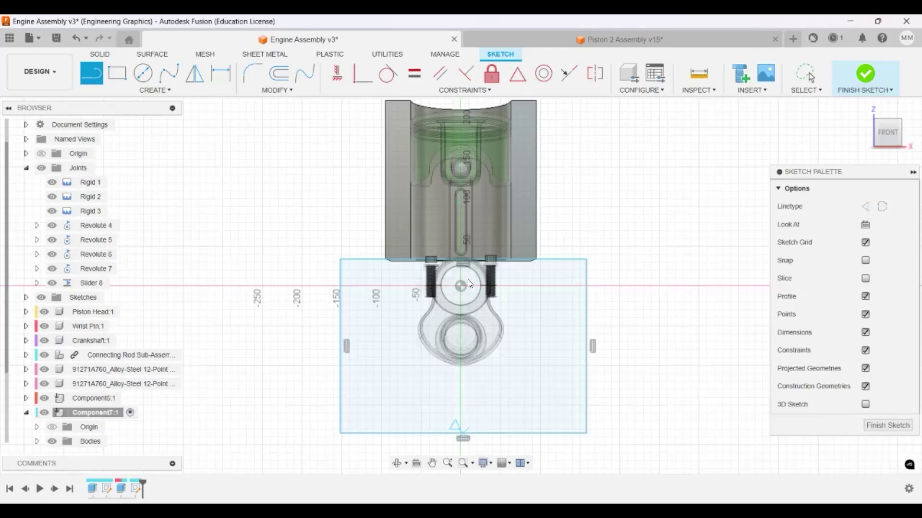
key("Escape")
left_click(465, 305)
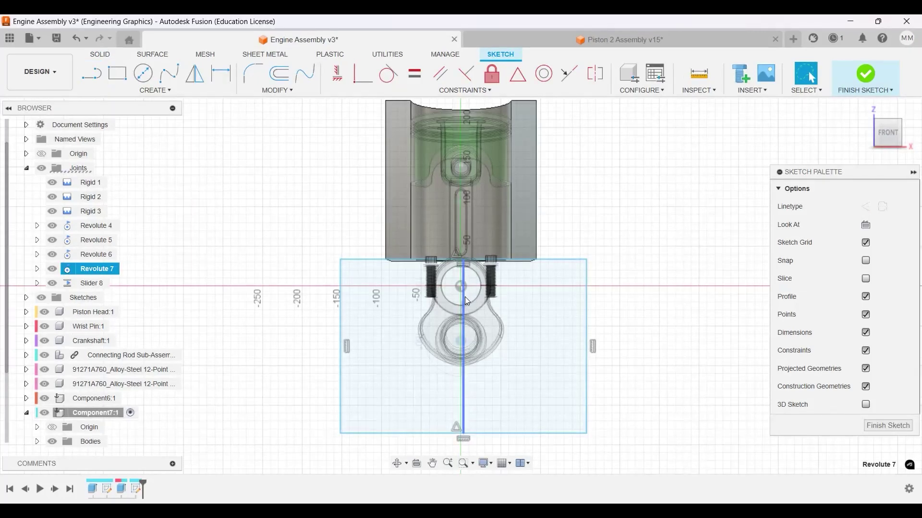
left_click(464, 294)
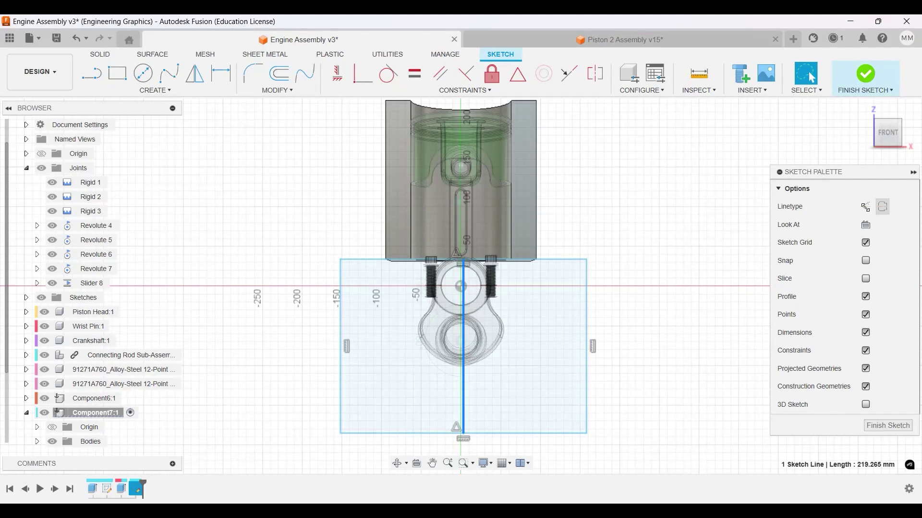
left_click(865, 206)
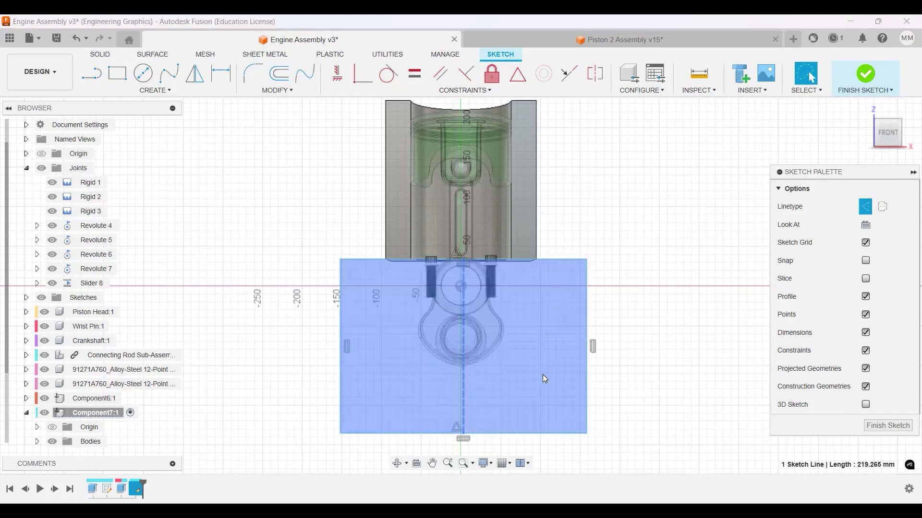
Step: Dimension the crankcase rectangle to 230 mm high and 250 mm wide
key("d")
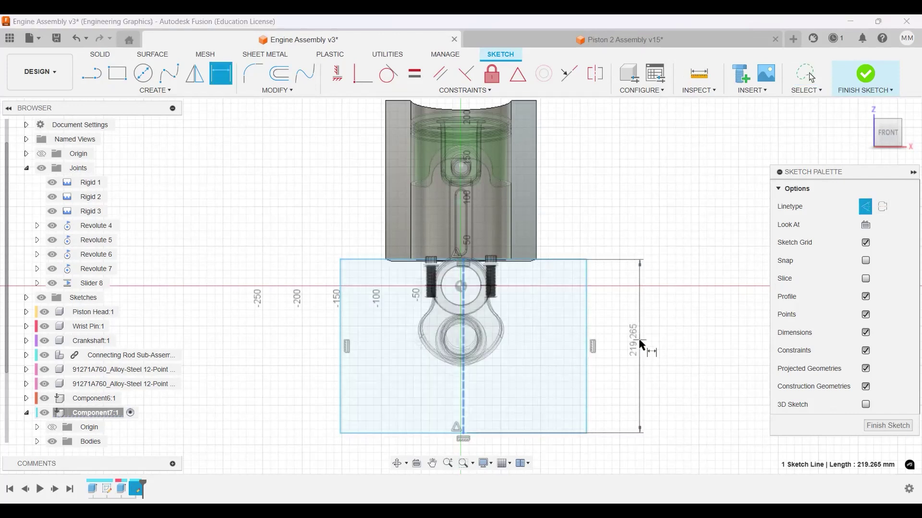
left_click(620, 356)
type("230")
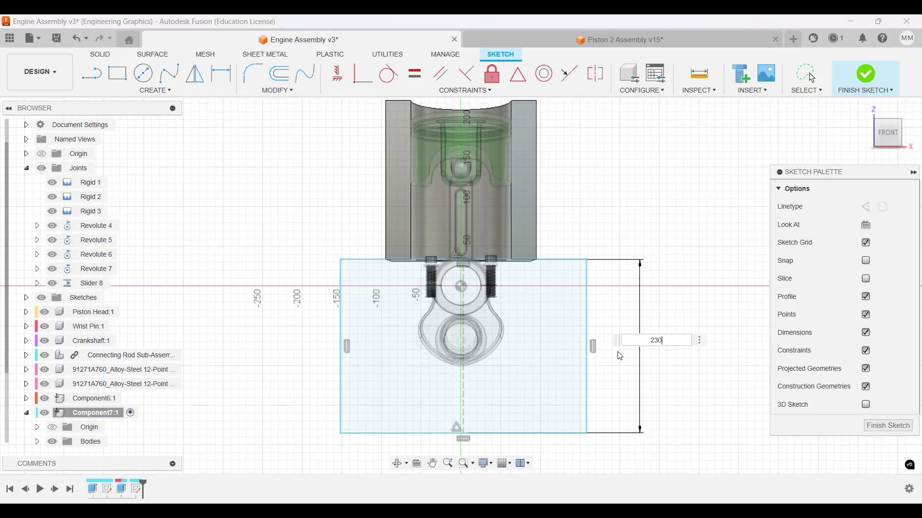
key("Return")
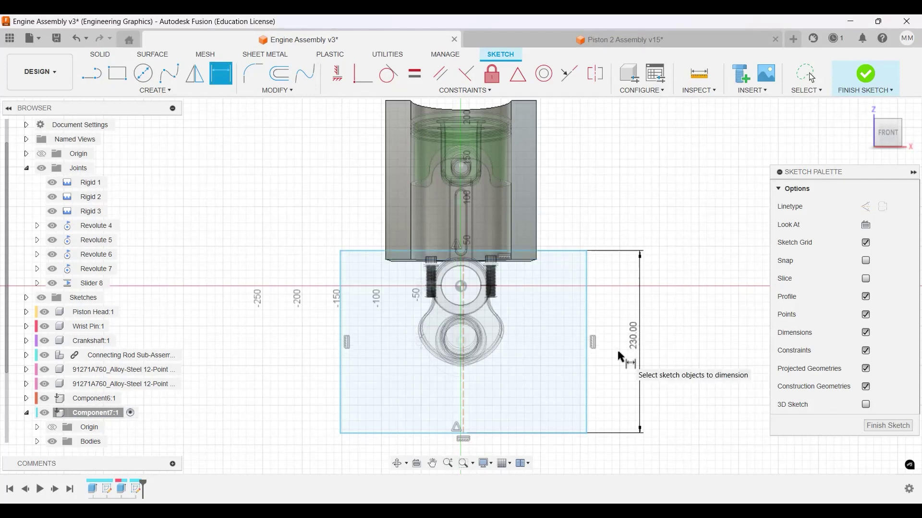
left_click(548, 433)
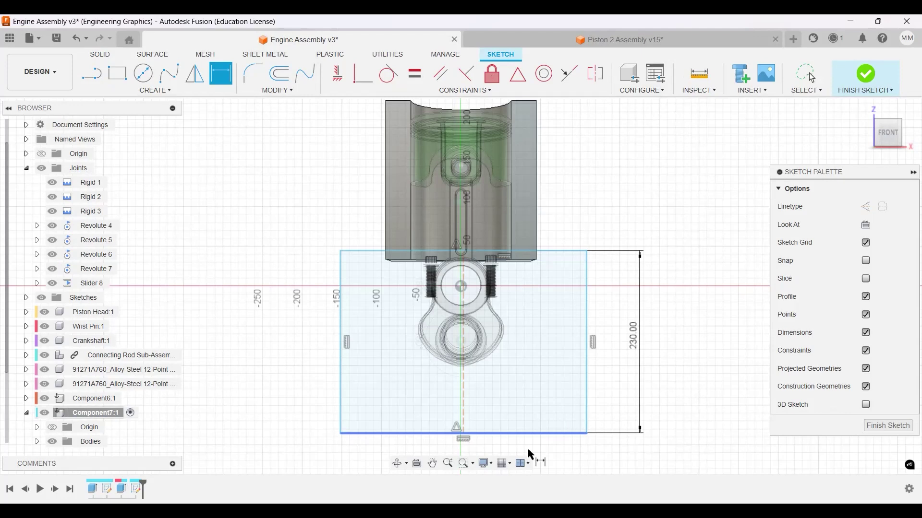
left_click(528, 452)
scroll(532, 346, "up", 3)
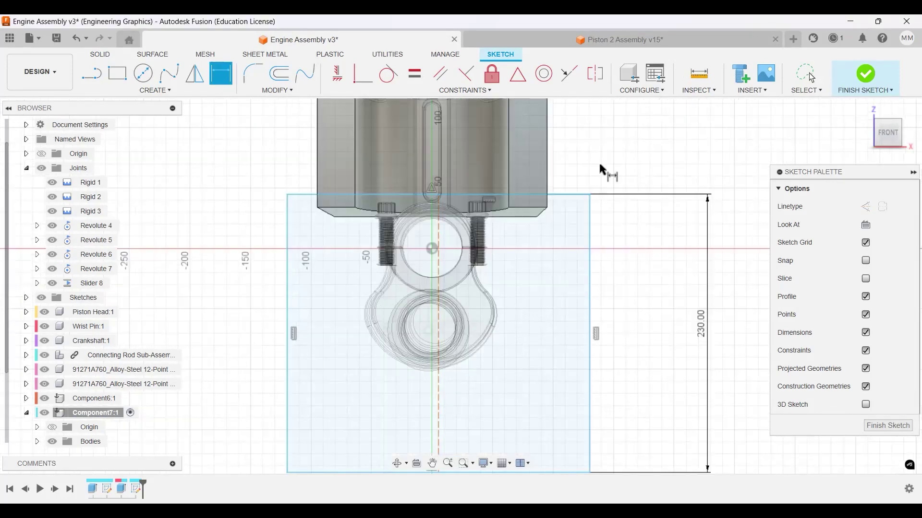
scroll(598, 160, "down", 2)
key("Escape")
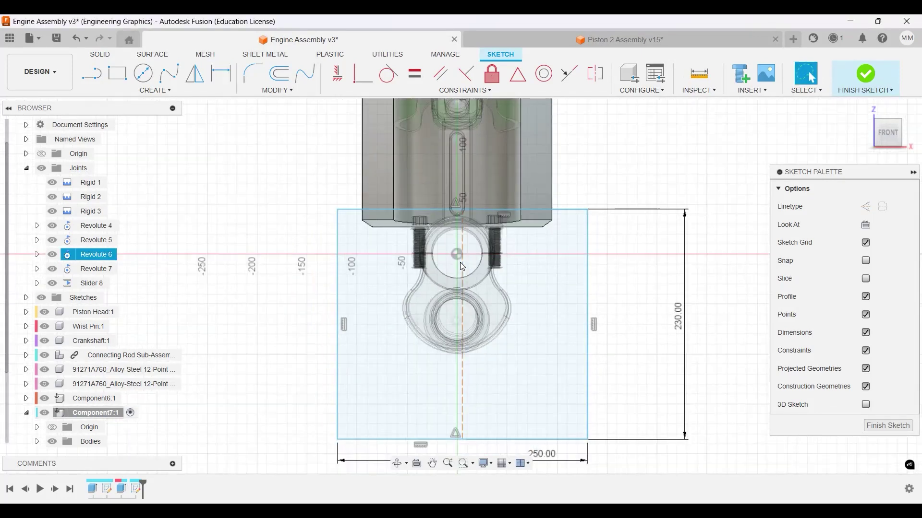
Step: Constrain the rectangle's construction centre line to be coincident with the sketch origin
left_click(461, 263)
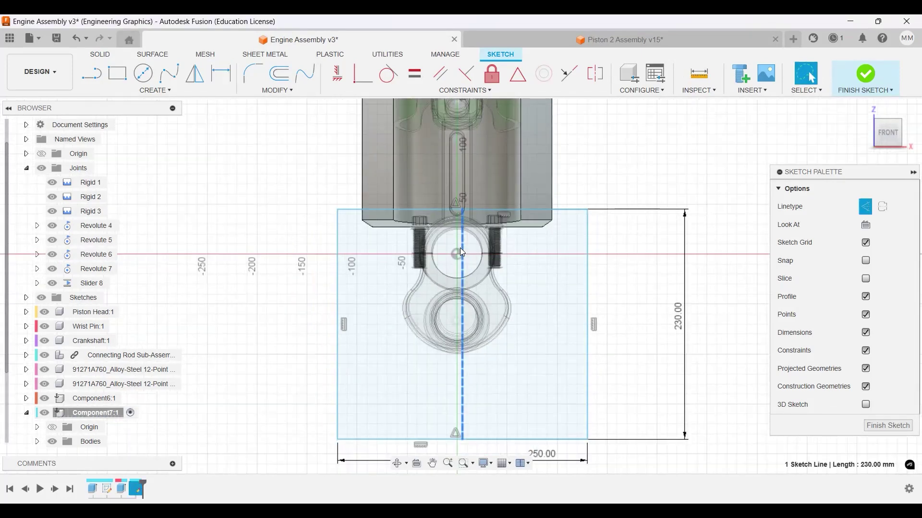
left_click(409, 77)
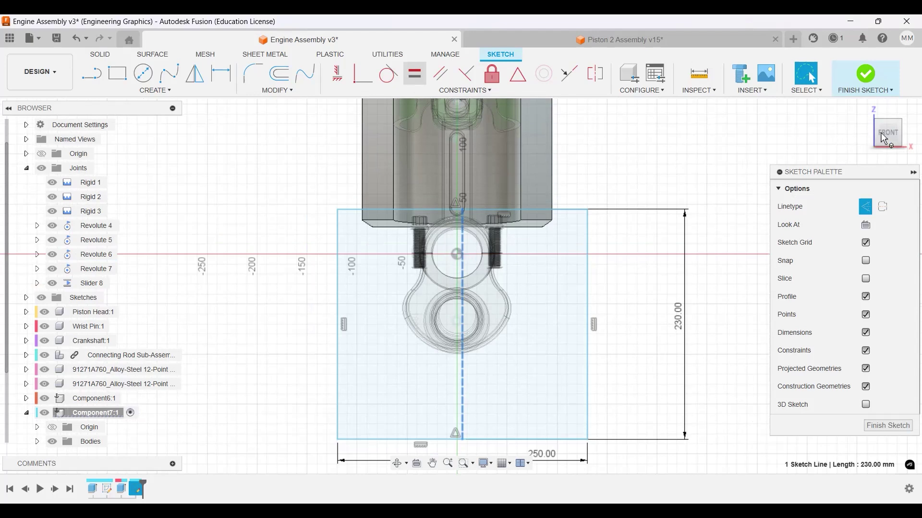
middle_click_drag(643, 186, 629, 203, "shift")
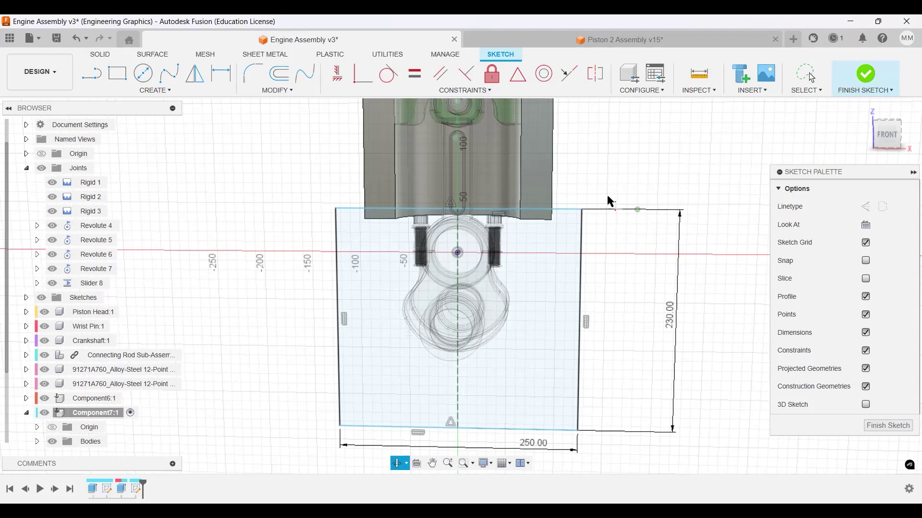
Step: Project the block's lower cut-face edge and make the rectangle's upper edge coincident with its outer corner
scroll(607, 197, "up", 3)
middle_click_drag(551, 168, 570, 189, "shift")
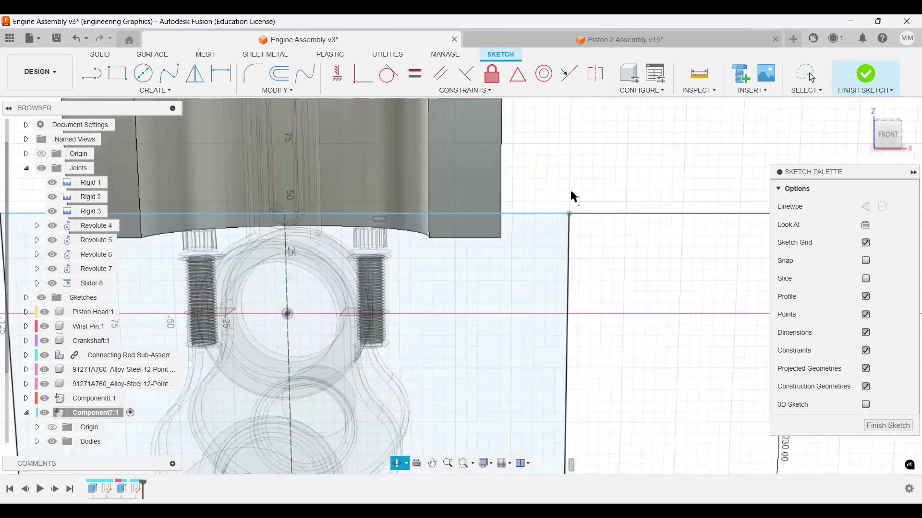
key("Escape")
left_click(523, 218)
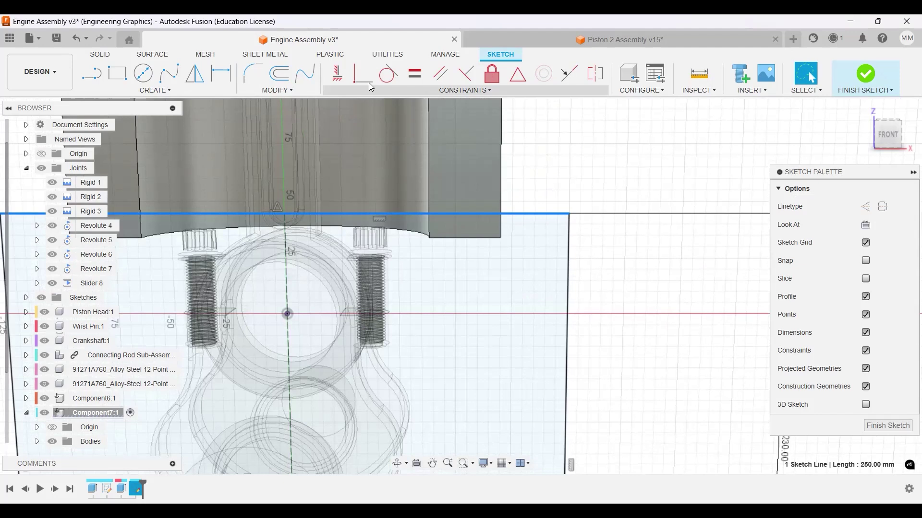
left_click(473, 239)
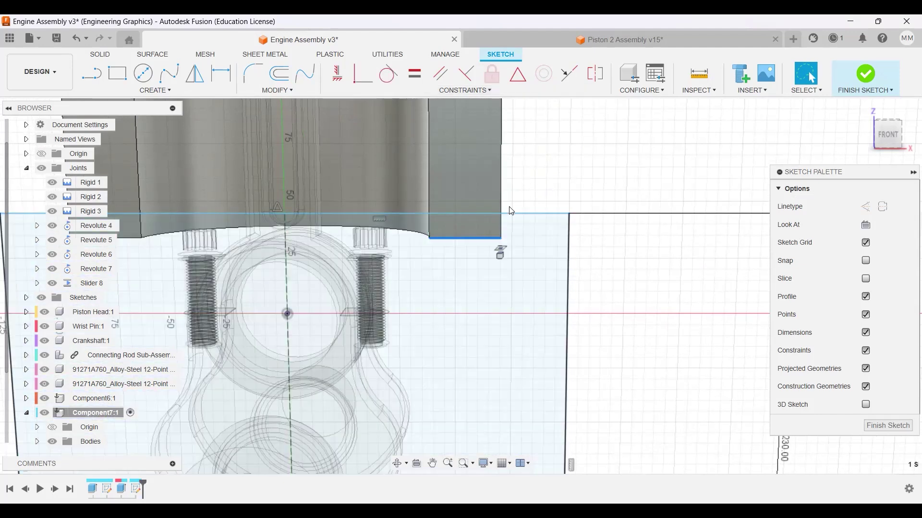
left_click(509, 215)
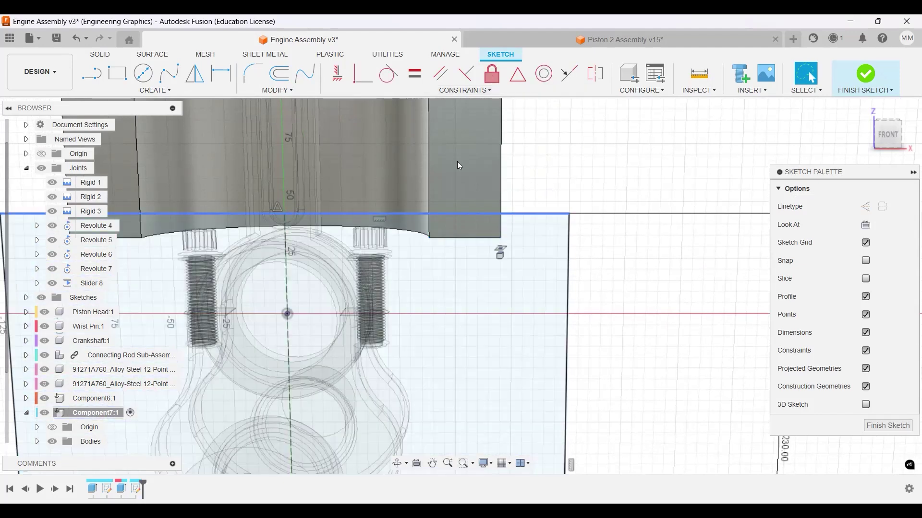
left_click(361, 79)
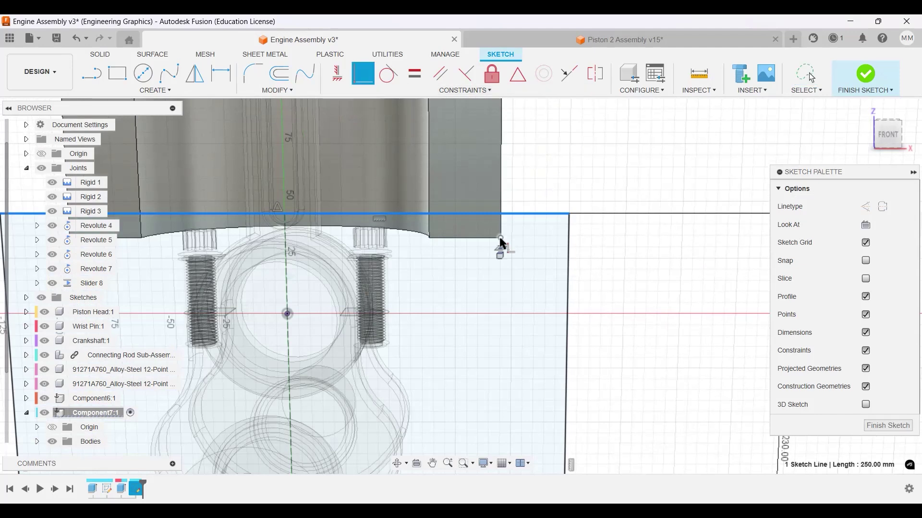
left_click(500, 238)
scroll(566, 288, "down", 3)
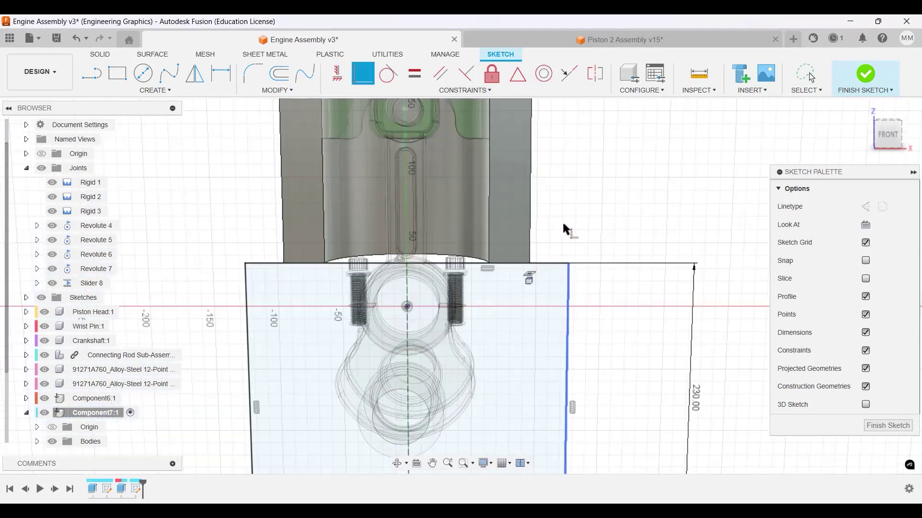
Step: Draw a diagonal line from the block's right outer corner to the rectangle's right edge and dimension it at 45° to that edge
mouse_move(562, 220)
middle_mouse_down("shift")
mouse_move(585, 208)
mouse_move(557, 232)
middle_mouse_up("shift")
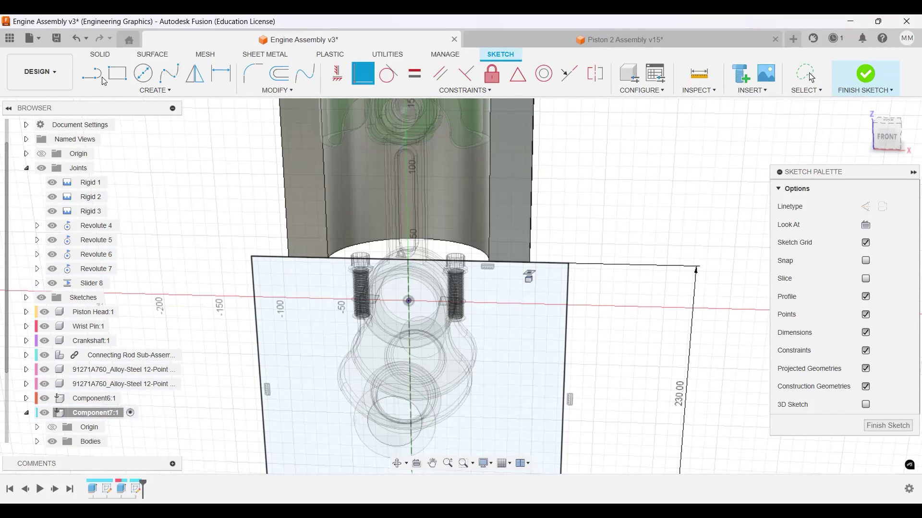
key("l")
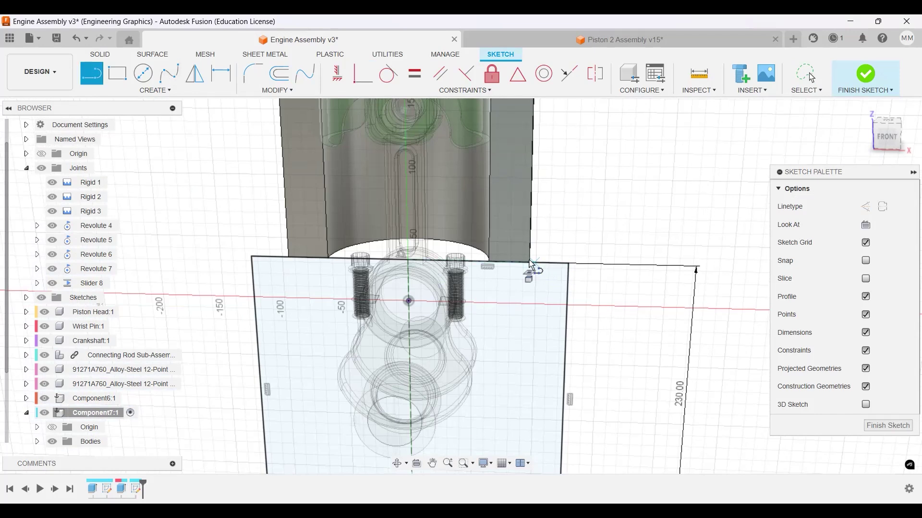
left_click(565, 294)
left_click(566, 302)
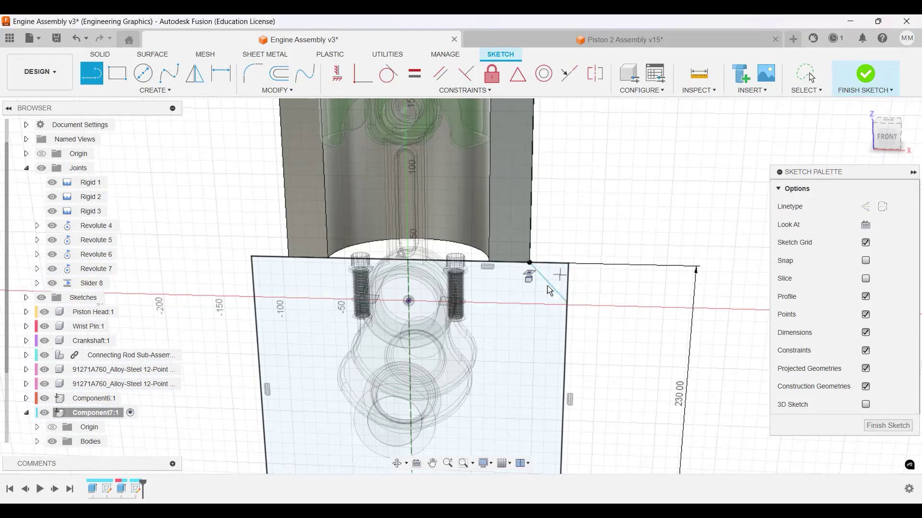
key("d")
left_click(547, 281)
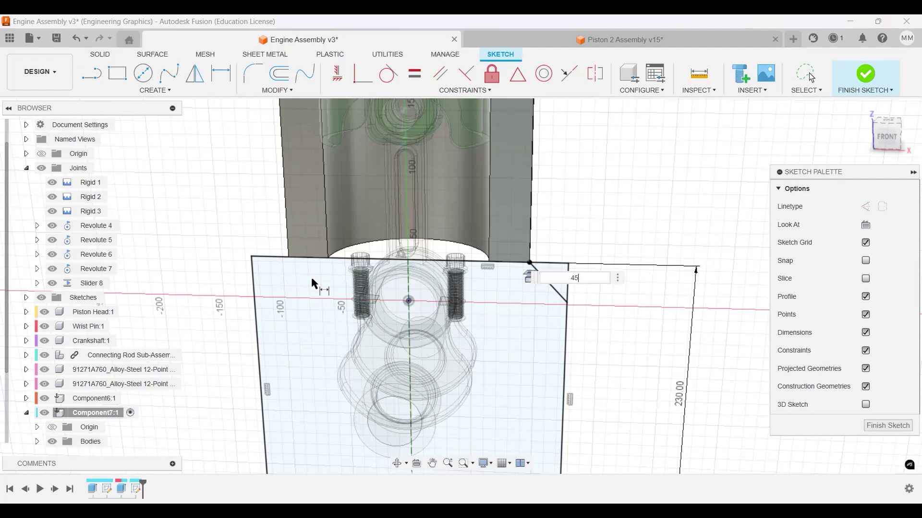
Step: Draw a matching diagonal from the block's left outer corner to the rectangle's left edge and dimension it at 45° to that edge
scroll(292, 264, "up", 3)
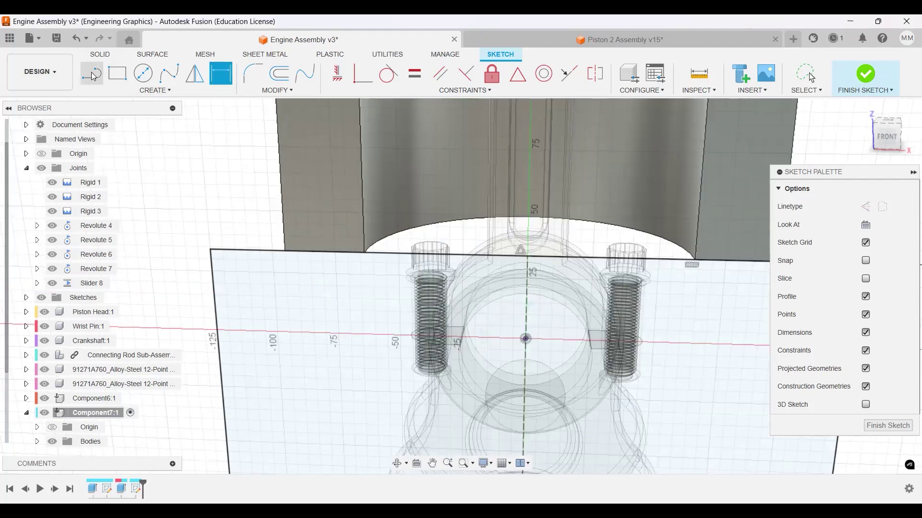
key("l")
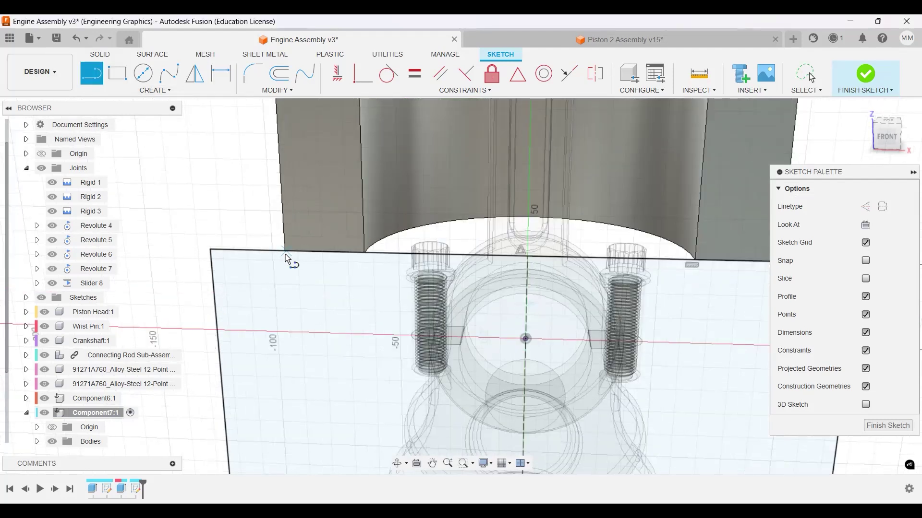
scroll(280, 253, "up", 4)
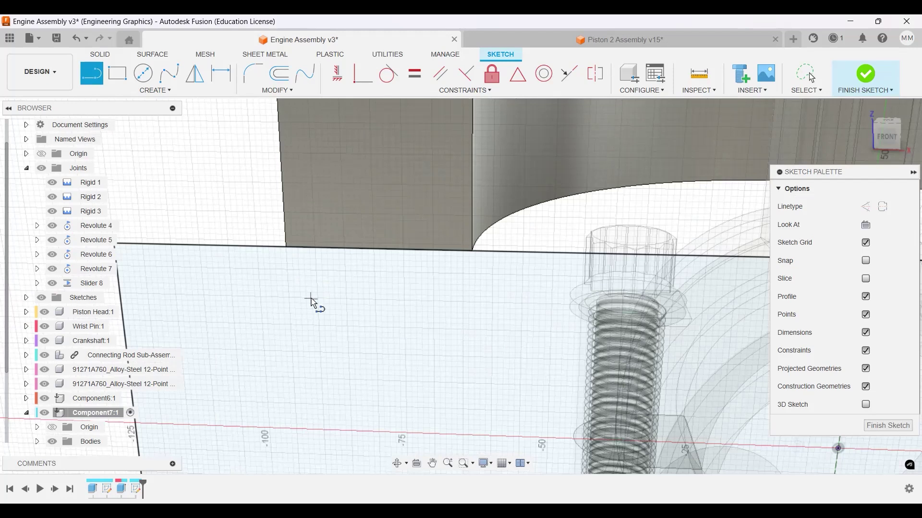
middle_click_drag(311, 298, 336, 285, "shift")
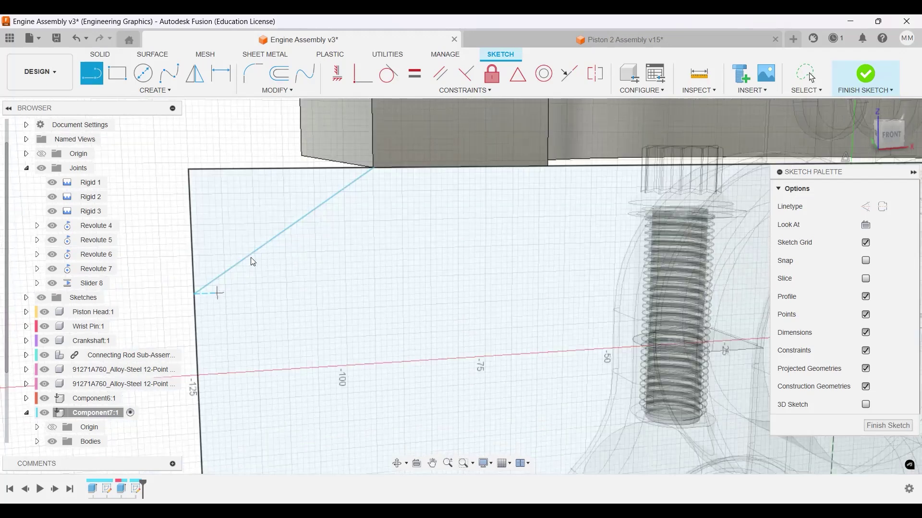
key("d")
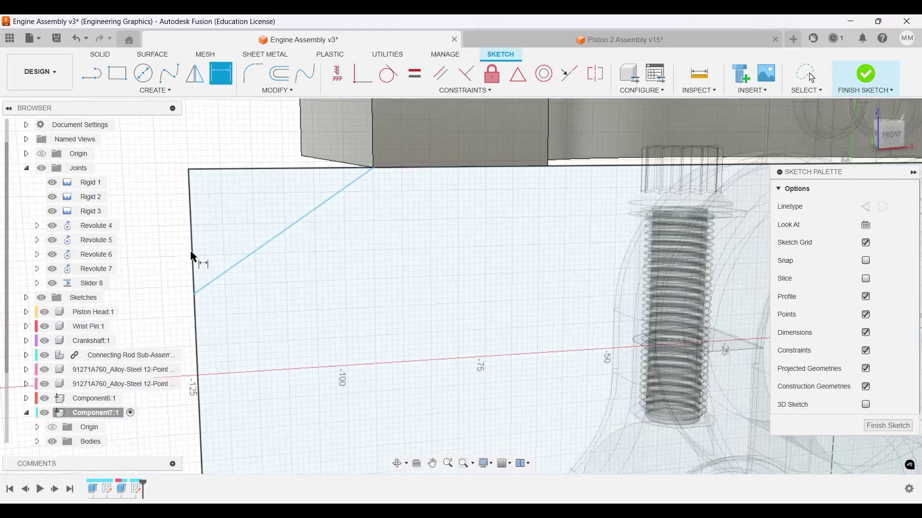
left_click(192, 258)
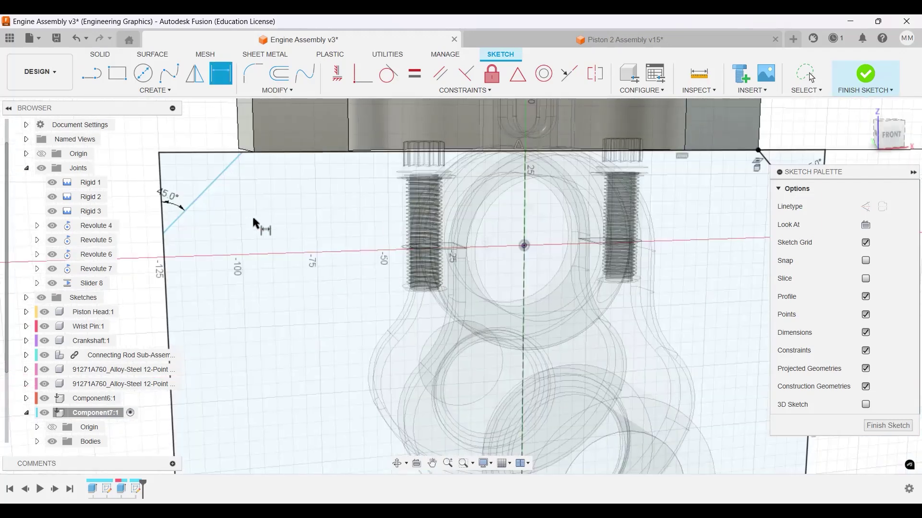
Step: Apply an Equal constraint between the two 45° corner lines
mouse_move(383, 292)
middle_mouse_down()
mouse_move(368, 286)
mouse_move(367, 262)
middle_mouse_up()
scroll(367, 262, "down", 1)
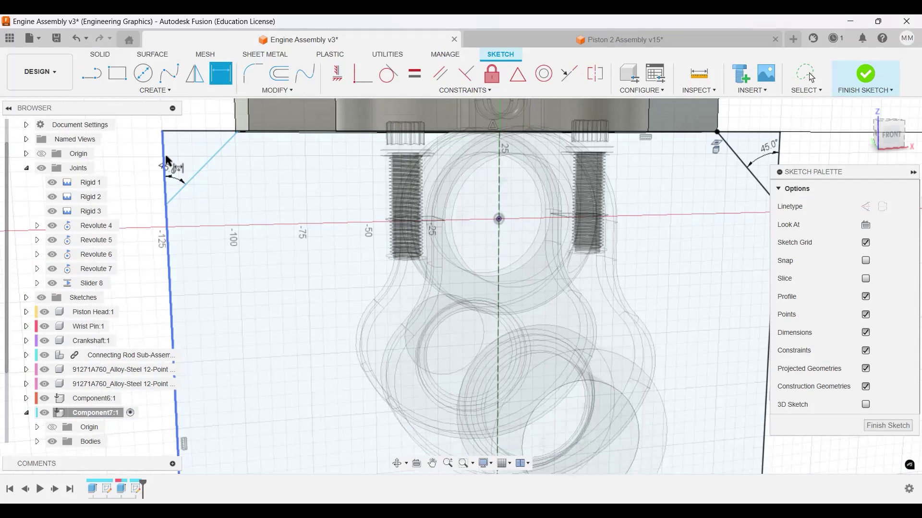
mouse_move(523, 299)
middle_mouse_down("shift")
mouse_move(492, 304)
mouse_move(499, 312)
mouse_move(544, 296)
mouse_move(557, 269)
mouse_move(434, 262)
middle_mouse_up("shift")
scroll(547, 288, "down", 1)
key("d")
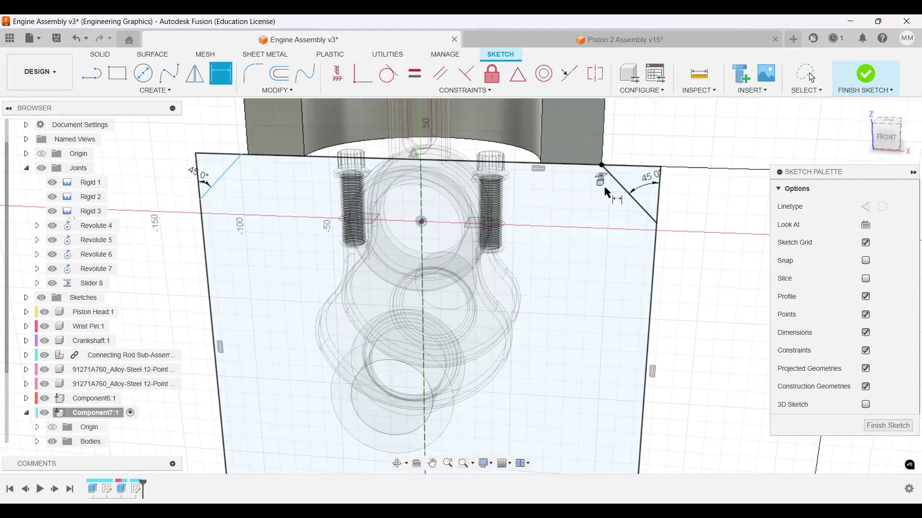
key("Escape")
left_click(227, 173)
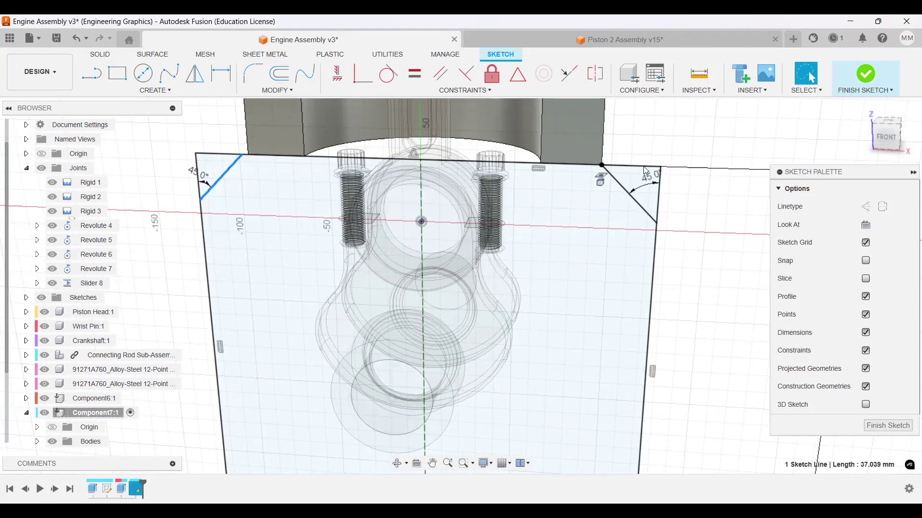
left_click(623, 195, "shift")
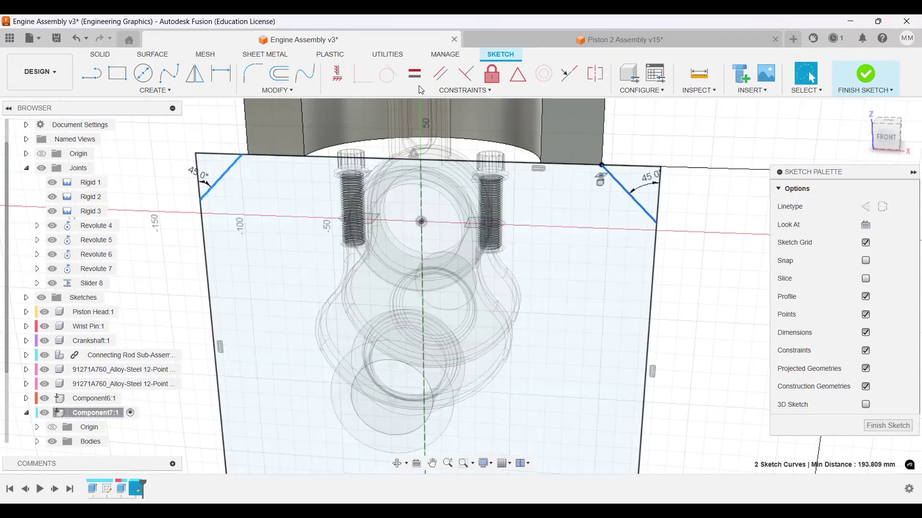
left_click(413, 74)
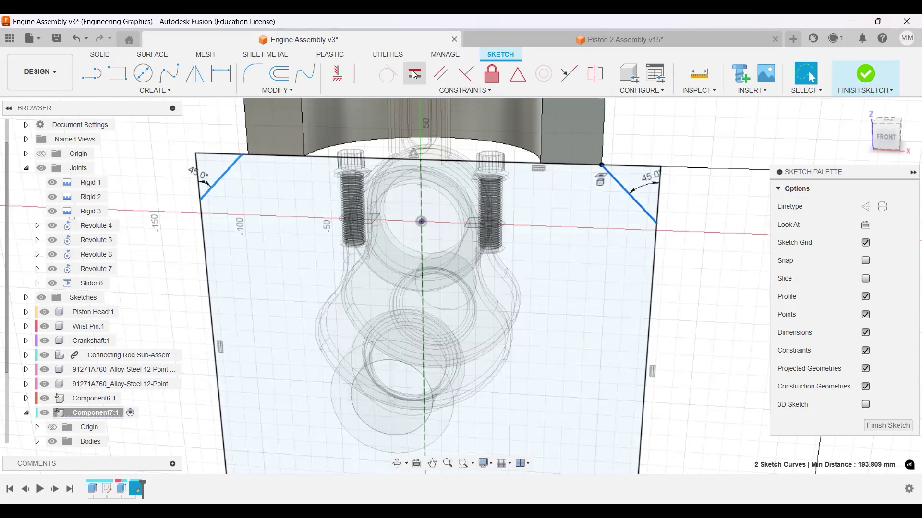
Step: Sketch a 230 mm diameter circle on the construction centre line, dimension its centre 132.5 mm above the rectangle's lower edge, and finish the sketch
scroll(661, 355, "down", 3)
middle_click_drag(661, 354, 671, 327, "shift")
middle_click_drag(660, 170, 642, 190, "shift")
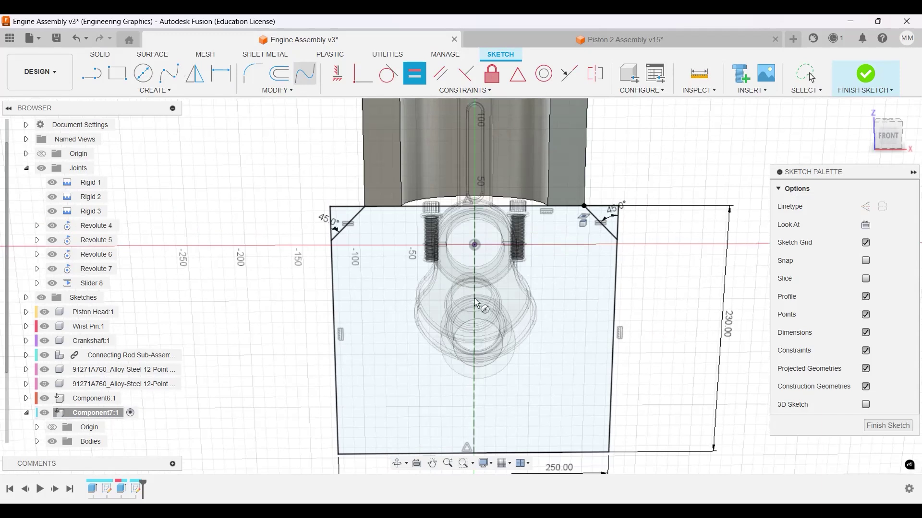
key("c")
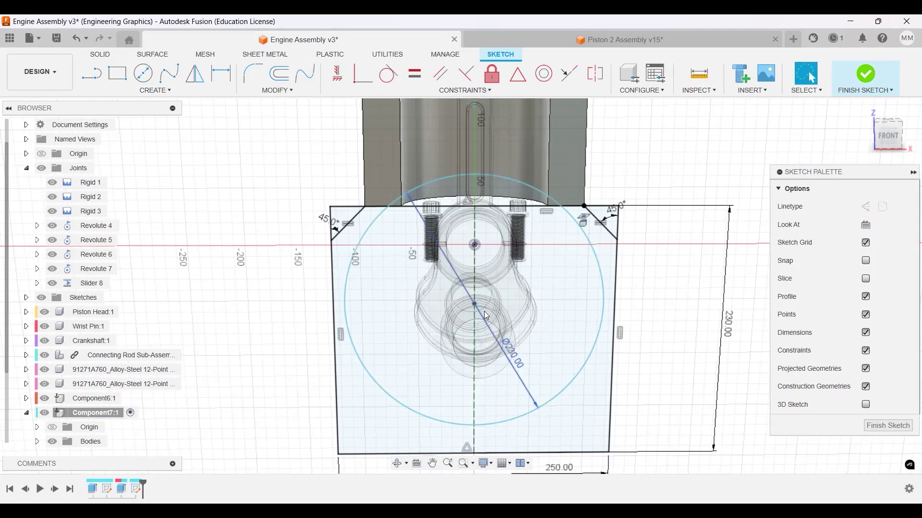
key("d")
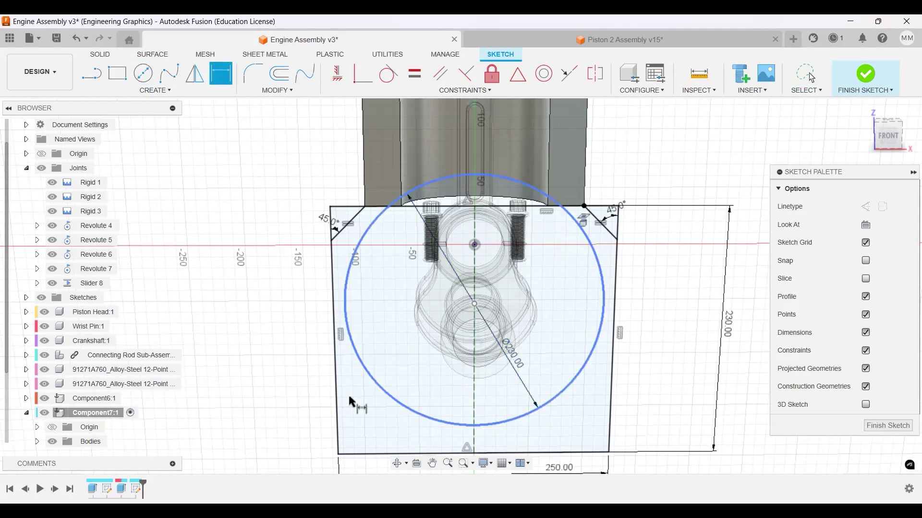
left_click(275, 365)
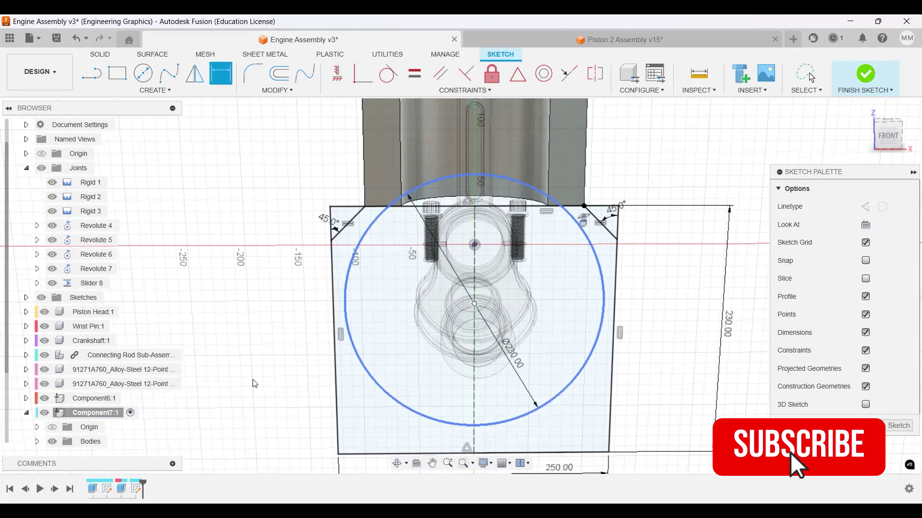
type("132.5")
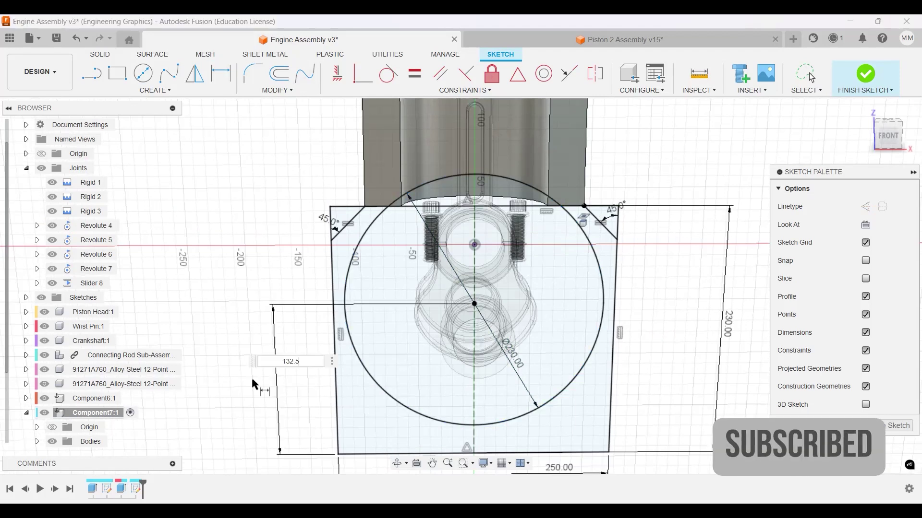
key("Return")
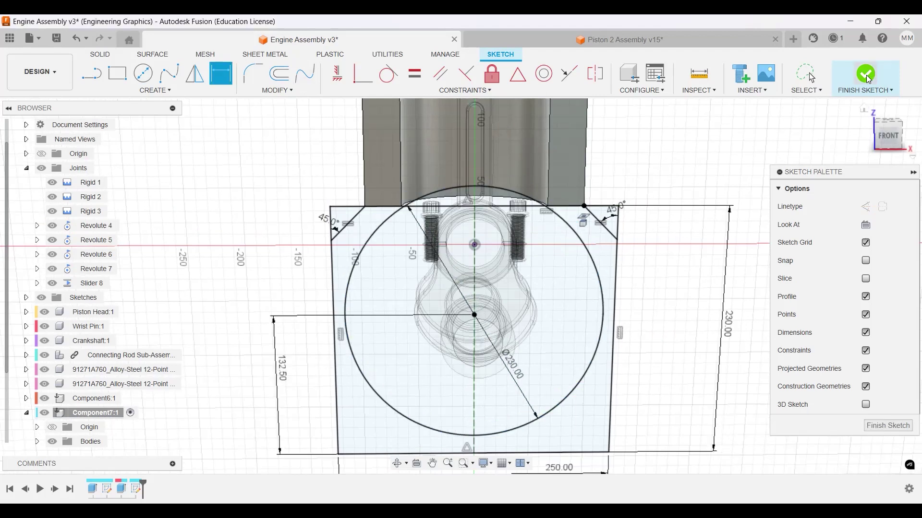
left_click(869, 77)
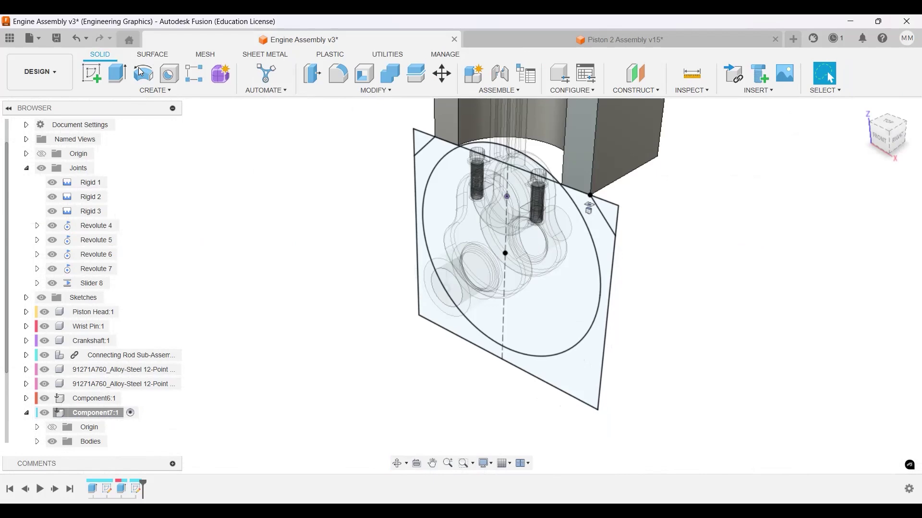
Step: Extrude the crankcase profile including the circle area, without the corner triangles, by -110 mm and join it to the cylinder block
left_click(120, 76)
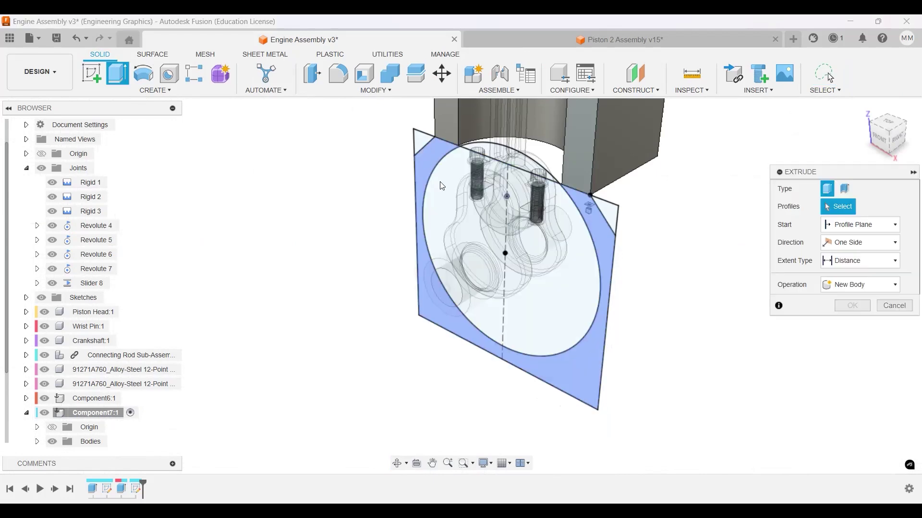
left_click(518, 158)
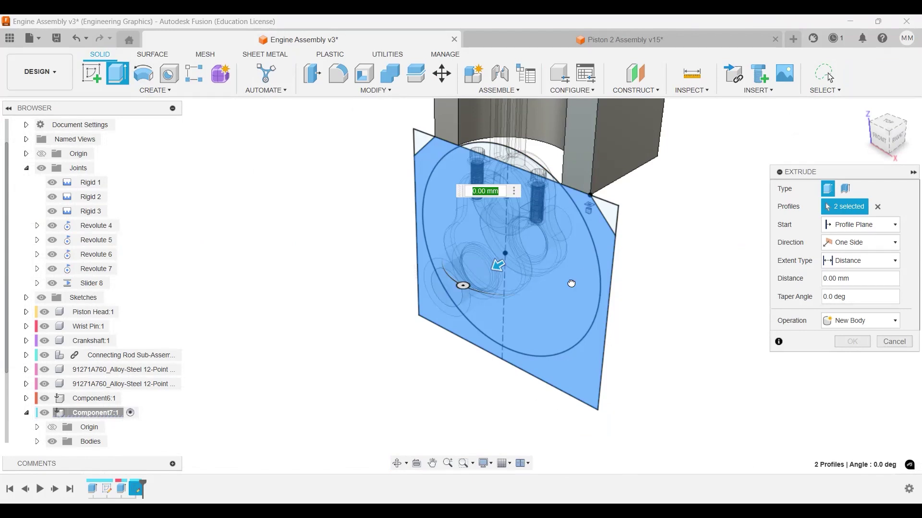
middle_click_drag(571, 283, 574, 284, "shift")
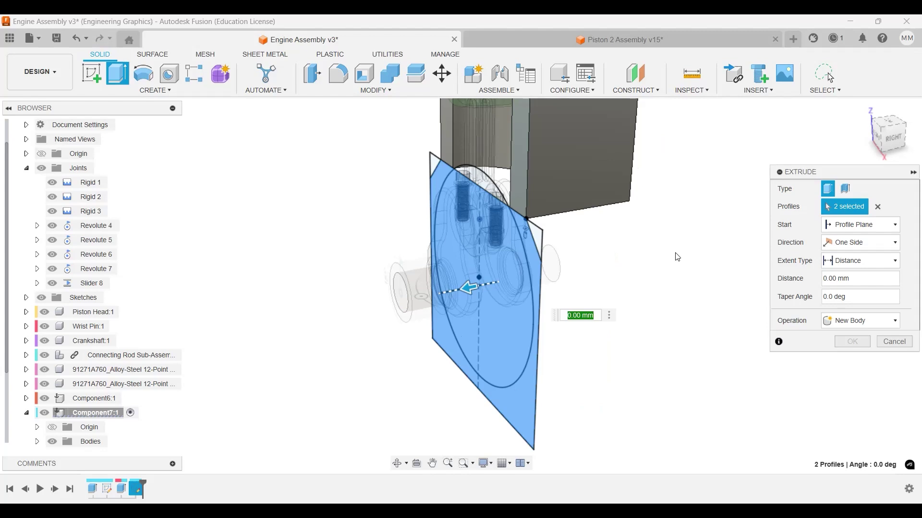
mouse_move(661, 219)
middle_mouse_down("shift")
mouse_move(703, 218)
mouse_move(668, 216)
middle_mouse_up("shift")
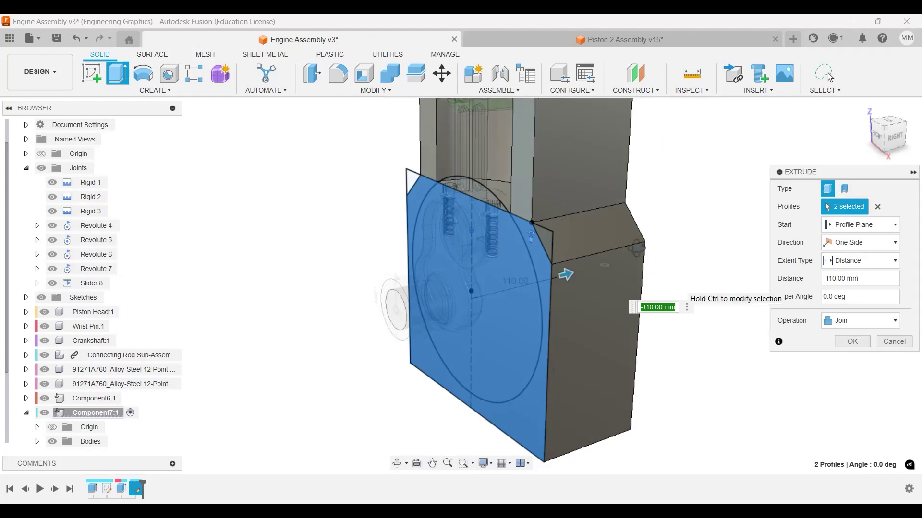
middle_click_drag(629, 241, 643, 239, "shift")
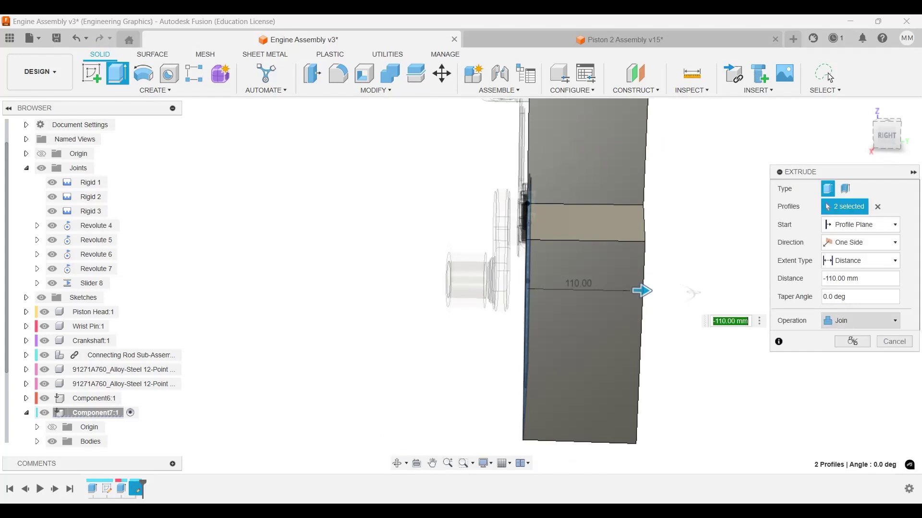
key("Return")
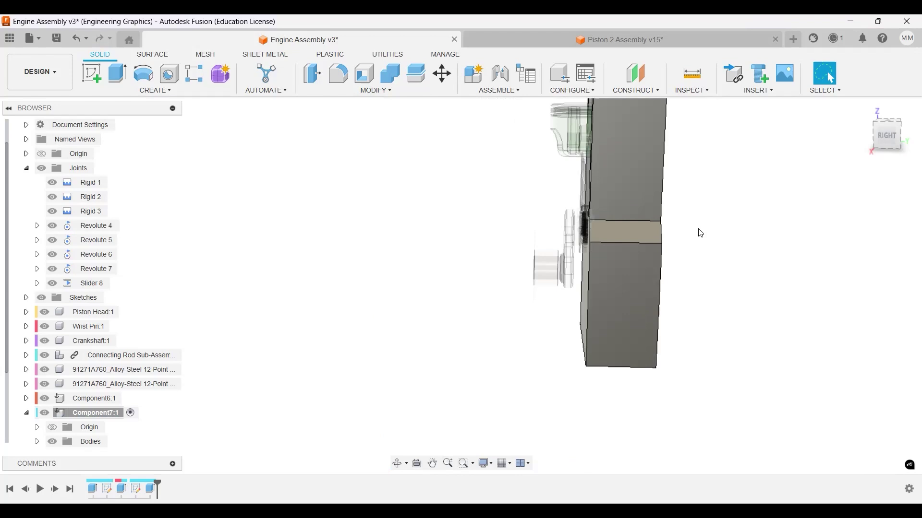
middle_click_drag(699, 230, 587, 312, "shift")
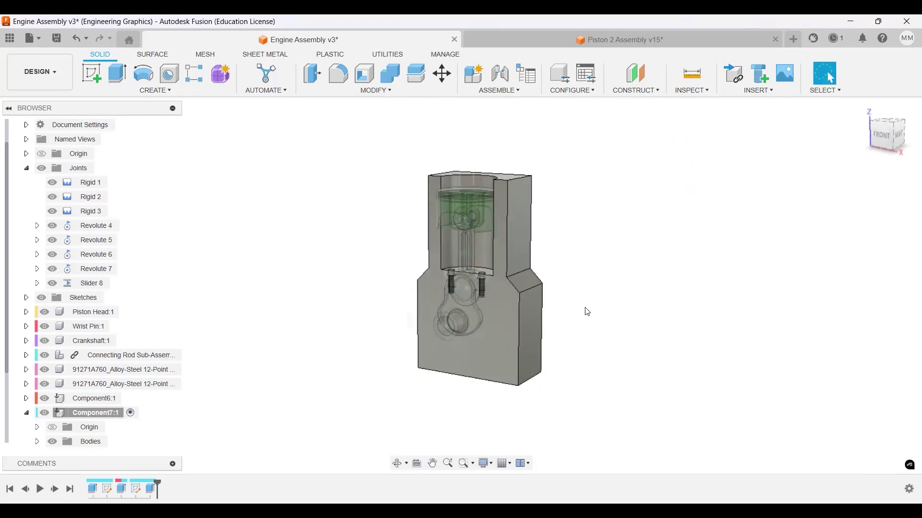
Step: Show the crankcase profile sketch and set up an extruded cut of its 230 mm circle with a distance of -90 mm
scroll(120, 394, "down", 2)
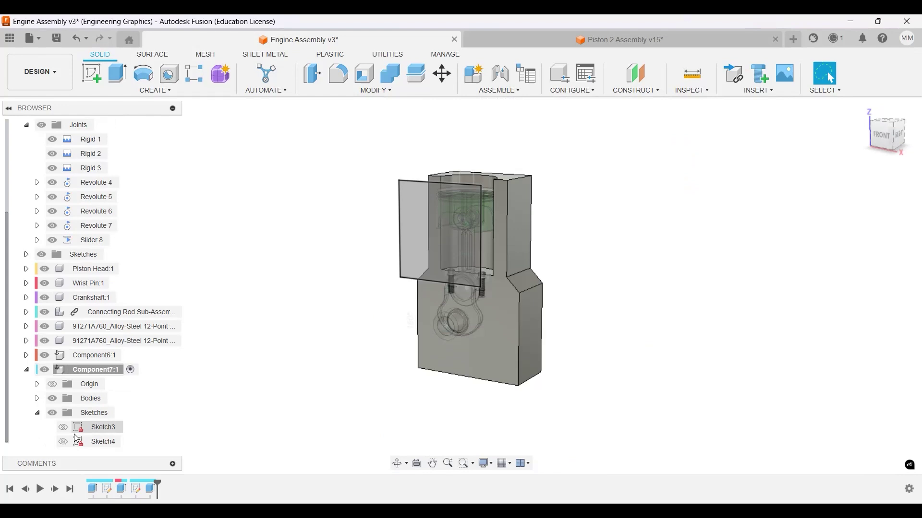
left_click(96, 443)
left_click(64, 442)
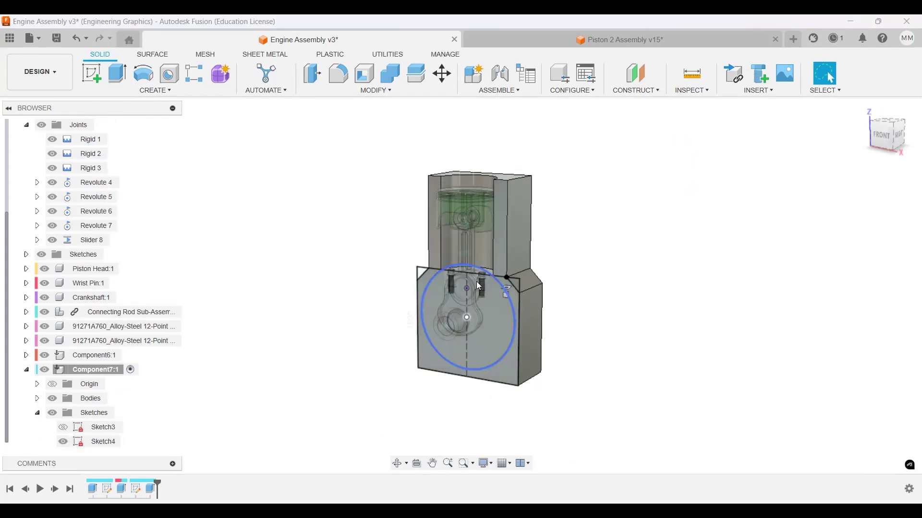
left_click(505, 347)
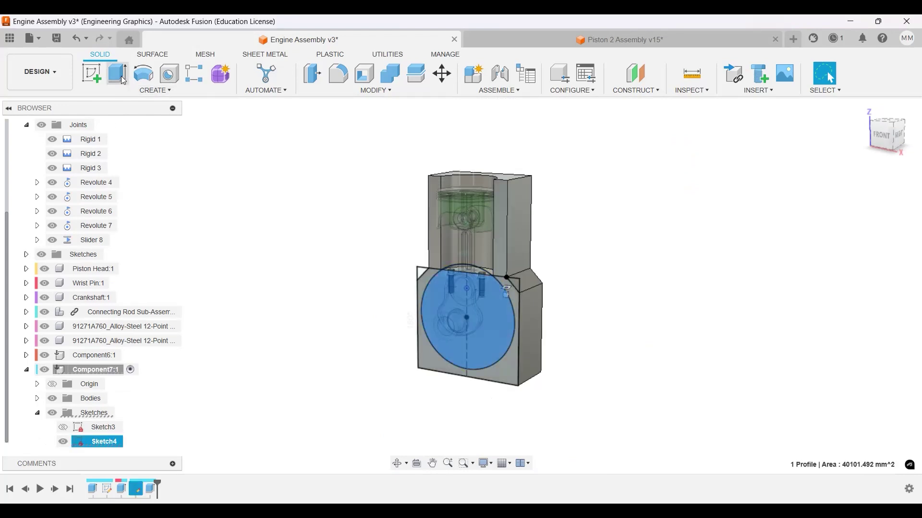
key("e")
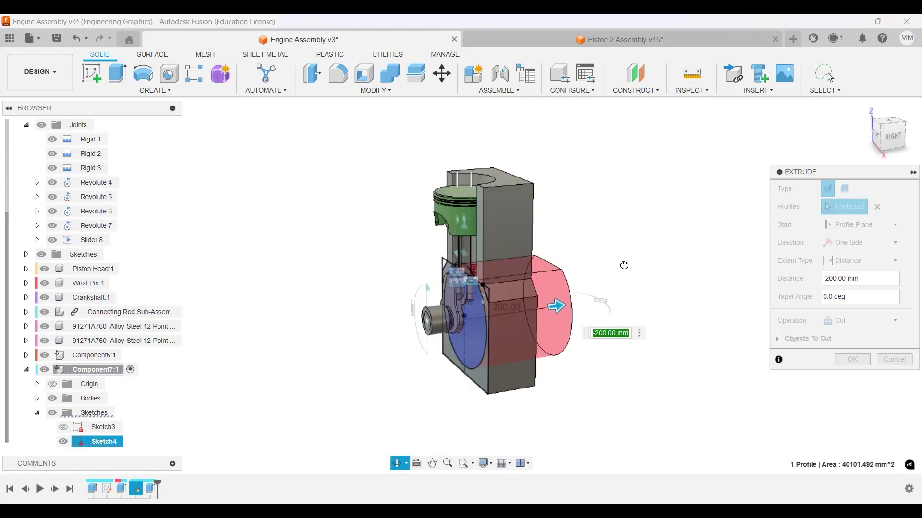
mouse_move(624, 265)
middle_mouse_down("shift")
mouse_move(601, 259)
mouse_move(611, 257)
middle_mouse_up("shift")
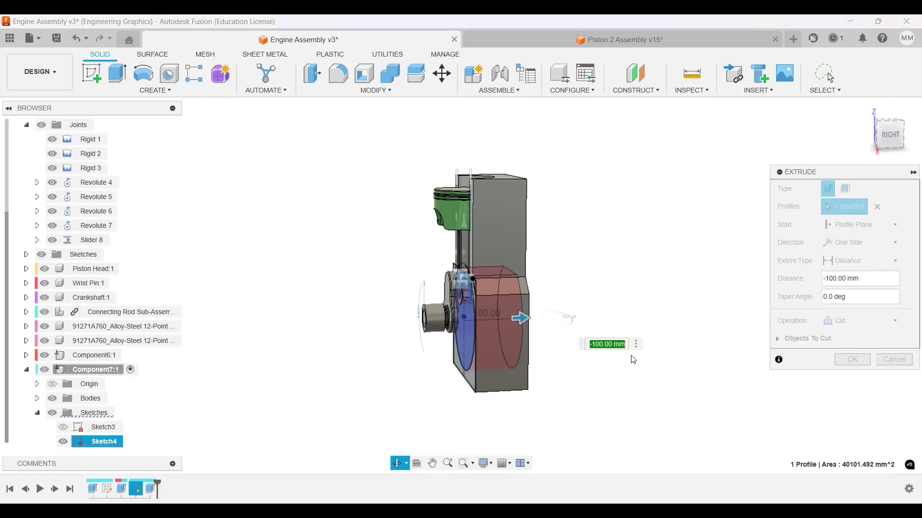
left_click_drag(520, 318, 453, 322)
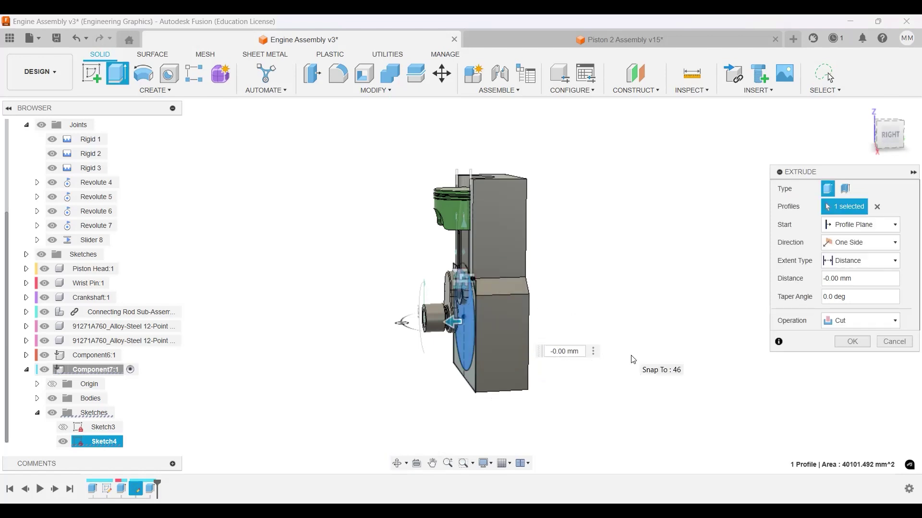
type("9")
scroll(605, 256, "up", 2)
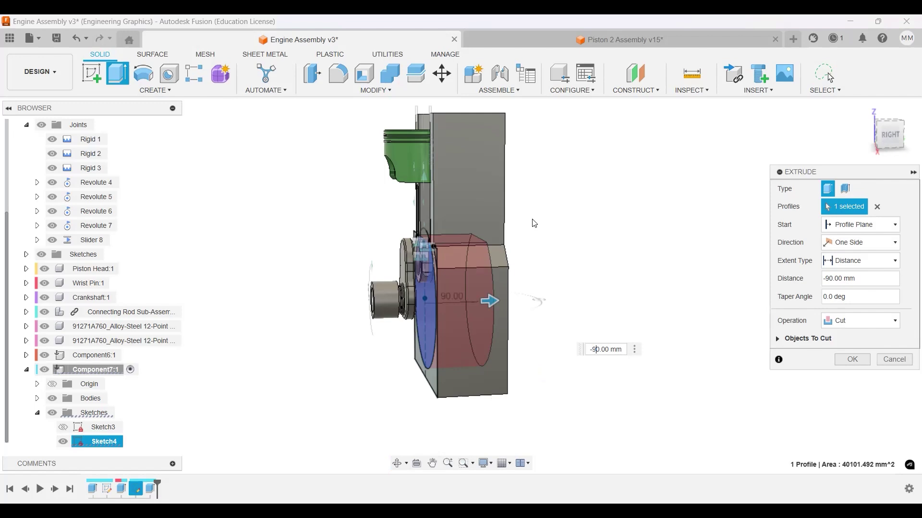
middle_click_drag(604, 255, 582, 244, "shift")
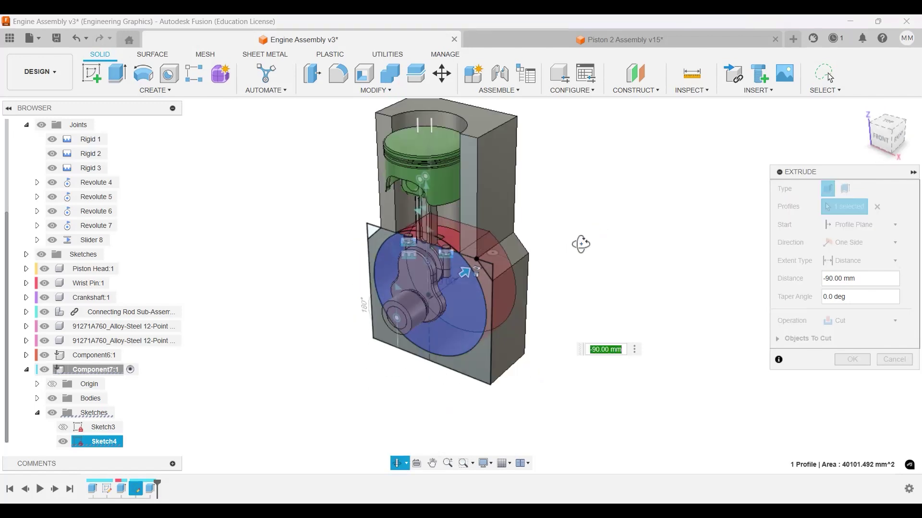
Step: Add the circle's remaining upper segment to the cut profiles, limit the cut to the cylinder block body, apply it and hide the sketch
scroll(447, 266, "up", 3)
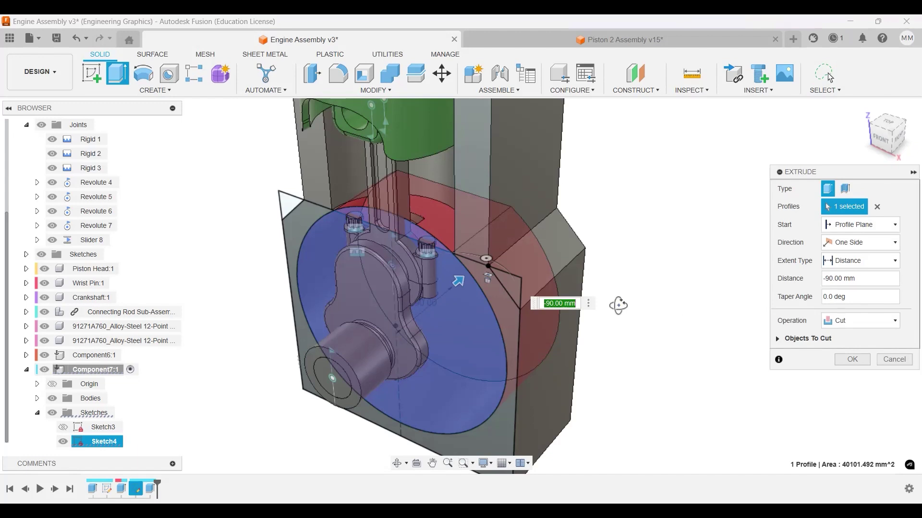
middle_click_drag(619, 306, 674, 299, "shift")
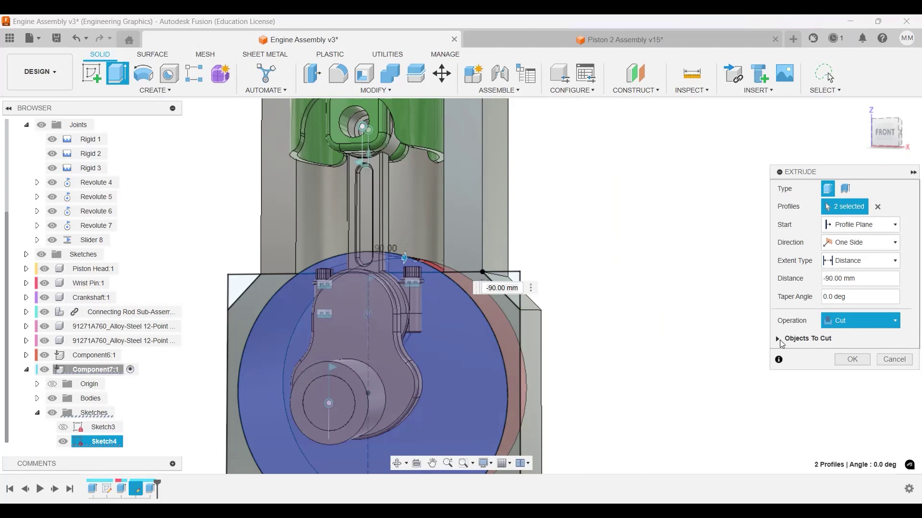
left_click(780, 338)
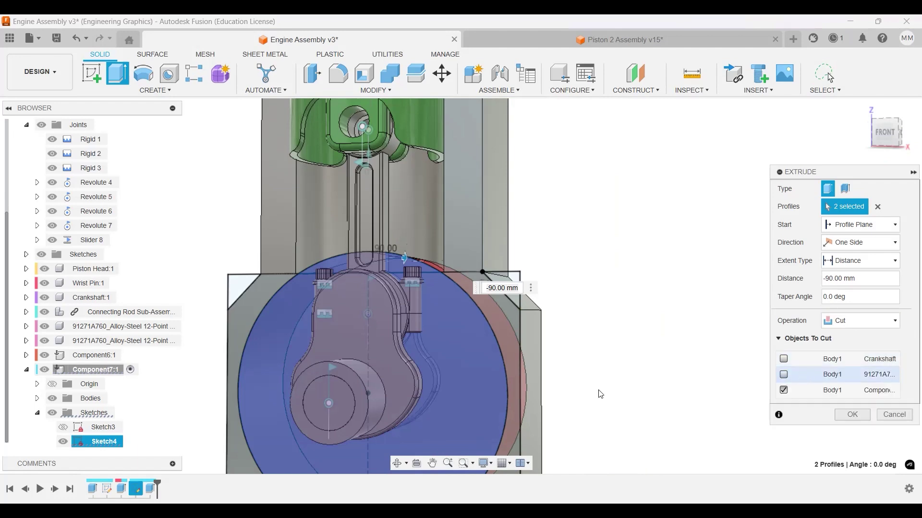
left_click(852, 415)
left_click(64, 442)
mouse_move(654, 208)
middle_mouse_down("shift")
mouse_move(675, 216)
mouse_move(587, 199)
mouse_move(590, 170)
mouse_move(633, 130)
middle_mouse_up("shift")
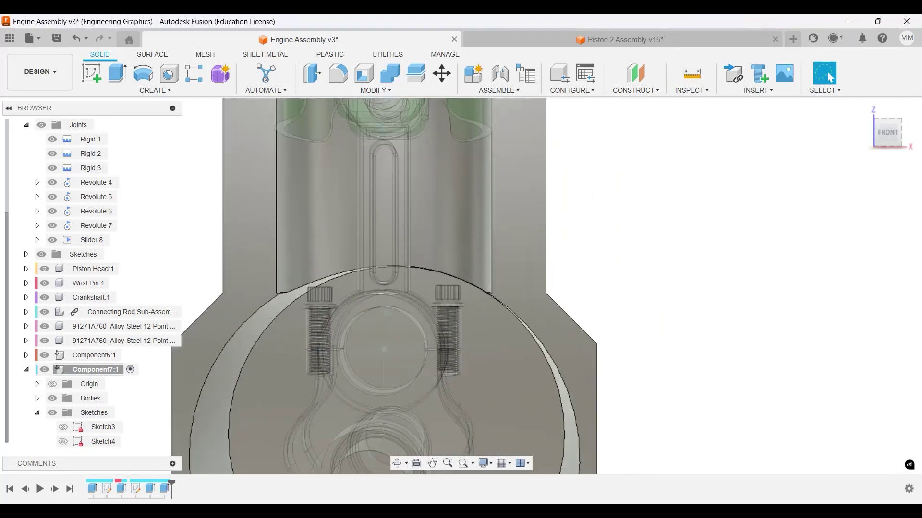
Step: Edit the profile sketch of the block's first extrusion and set the rectangle's 220 mm side to 100 mm
scroll(582, 286, "down", 3)
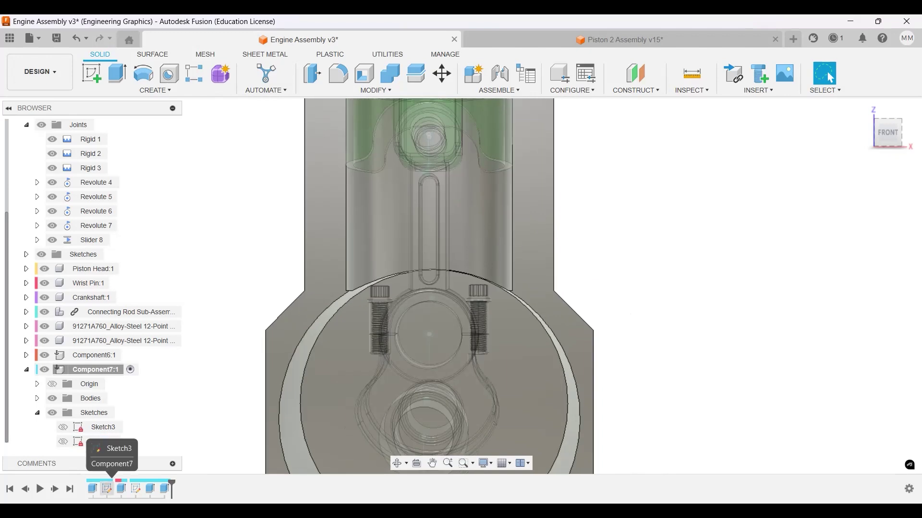
right_click(92, 489)
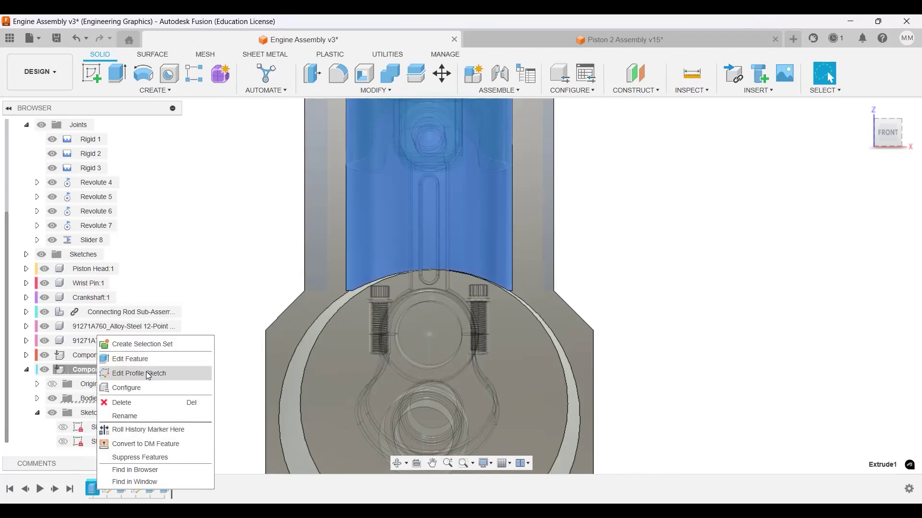
left_click(149, 374)
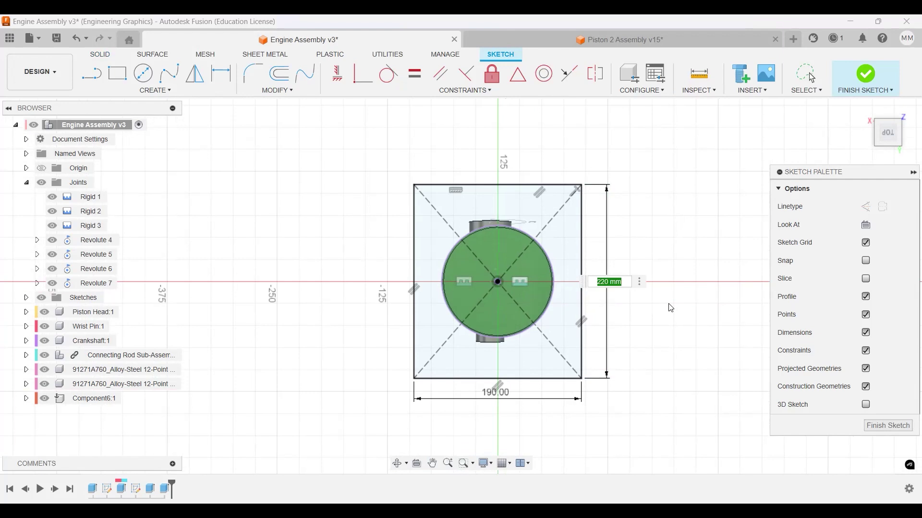
type("100")
key("Return")
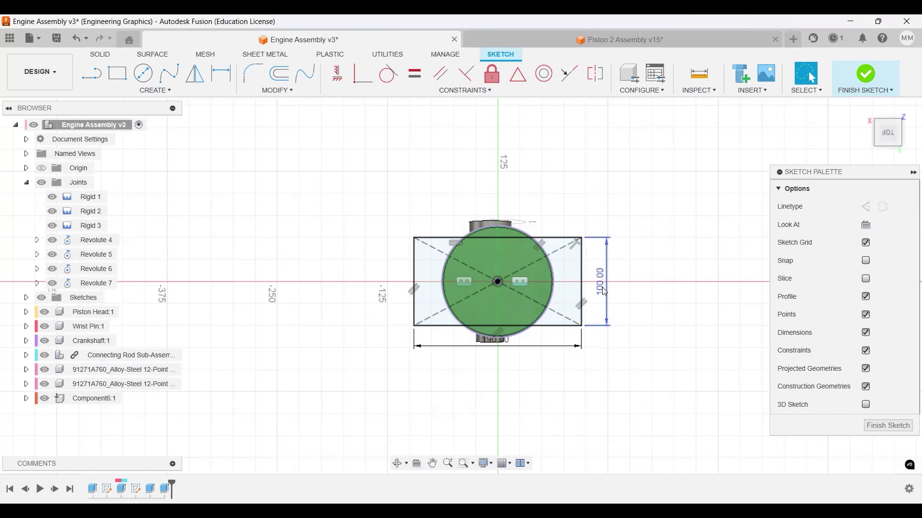
Step: Set the block rectangle's 100 mm side to 190 mm and finish the sketch
double_click(596, 328)
type("19")
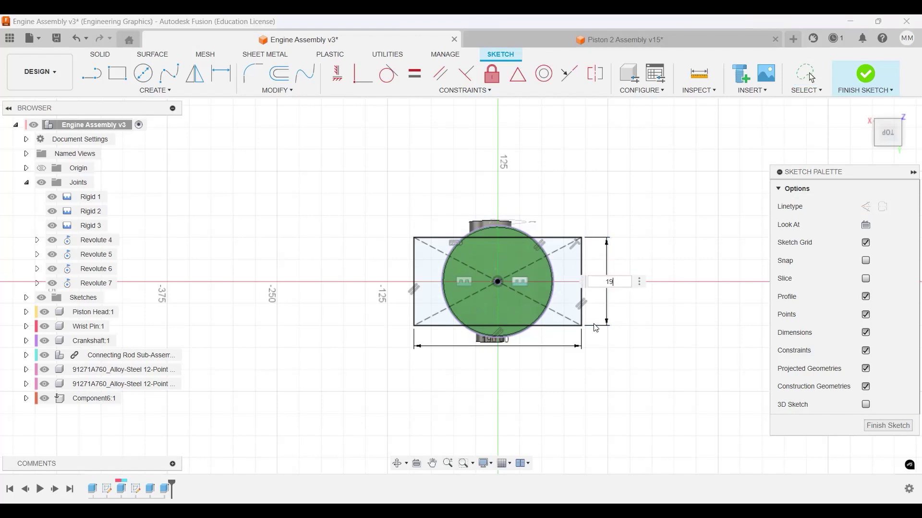
type("0")
key("Return")
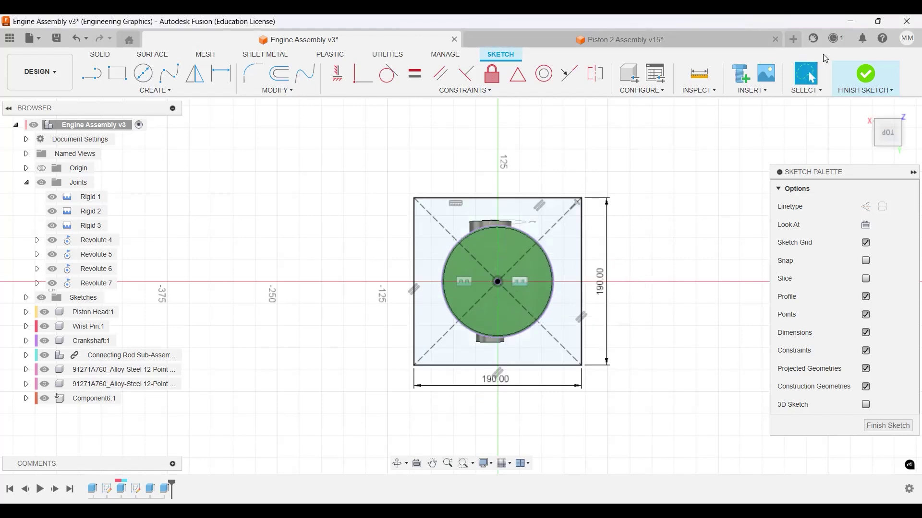
left_click(867, 75)
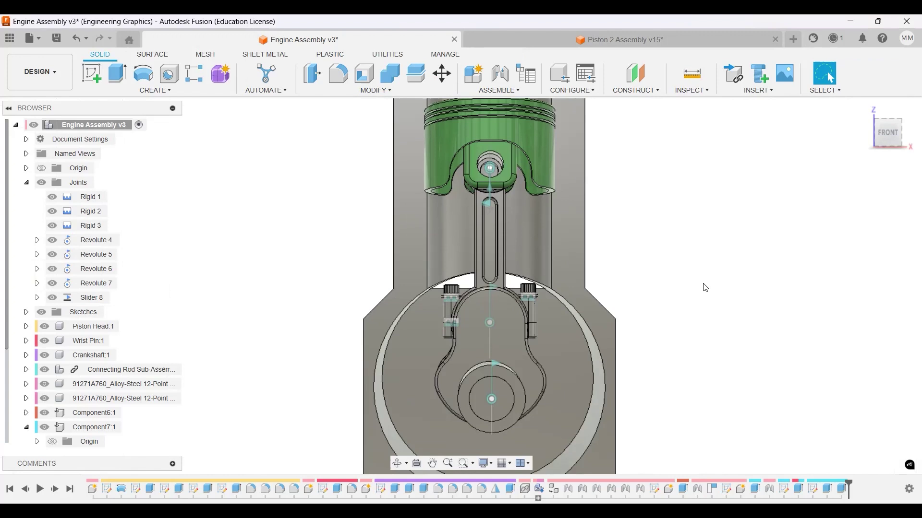
Step: Reopen the cylinder block's base profile sketch, set the rectangle's front-to-back dimension to 200 mm, and finish the sketch
middle_click_drag(707, 272, 562, 331, "shift")
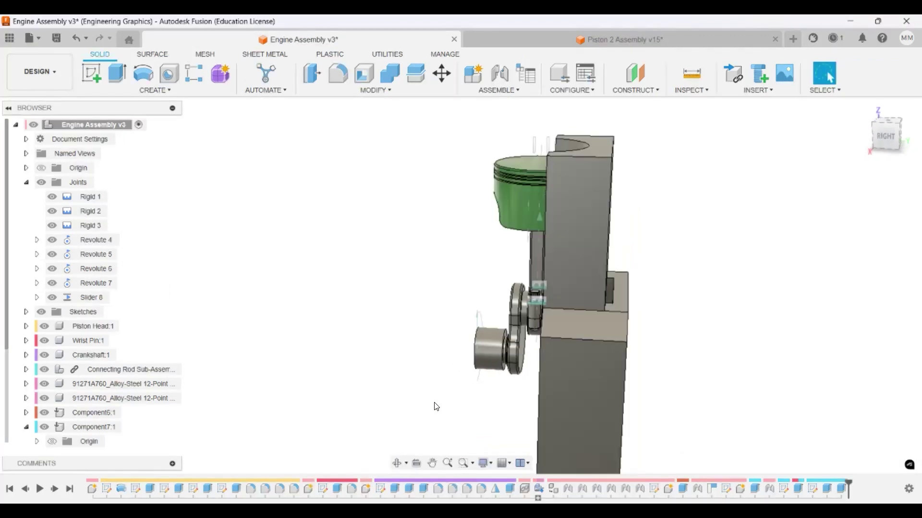
middle_click_drag(437, 407, 439, 401)
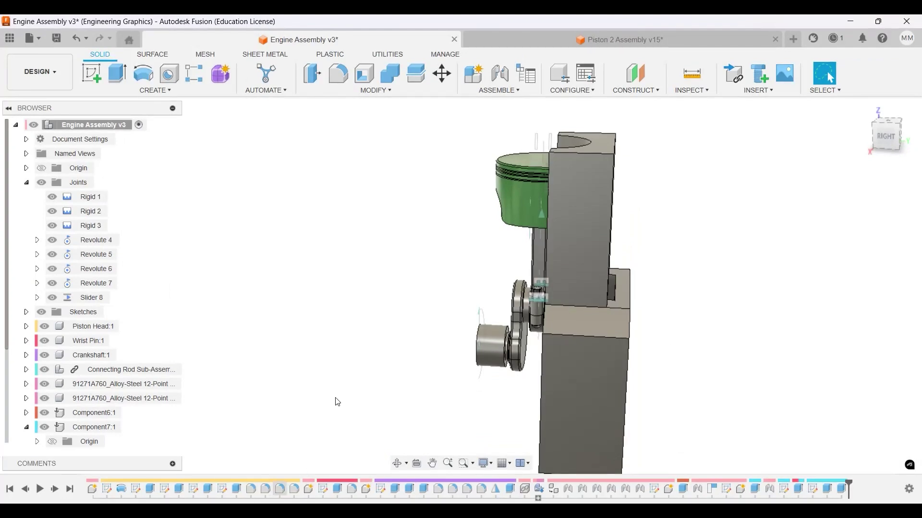
middle_click_drag(590, 241, 604, 397, "shift")
scroll(603, 397, "down", 4)
middle_click_drag(623, 325, 567, 160)
scroll(594, 306, "down", 1)
scroll(591, 339, "up", 6)
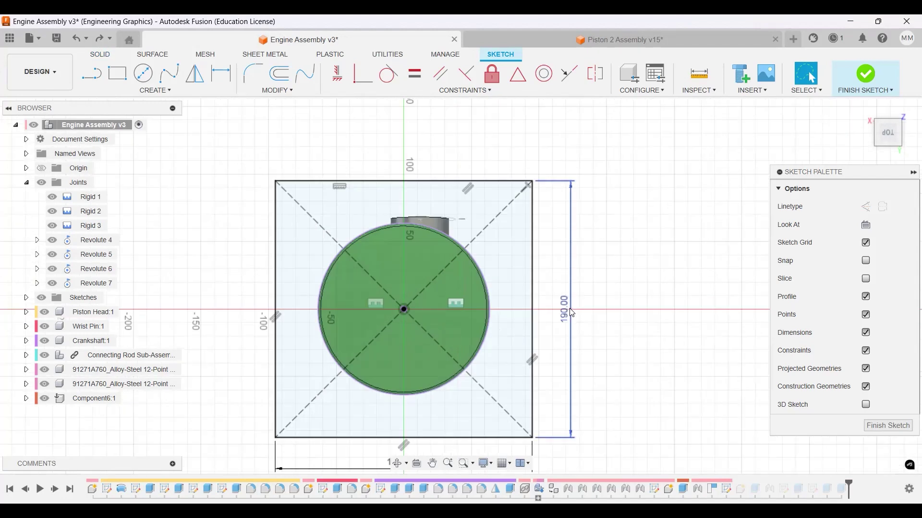
double_click(564, 309)
type("200")
key("Return")
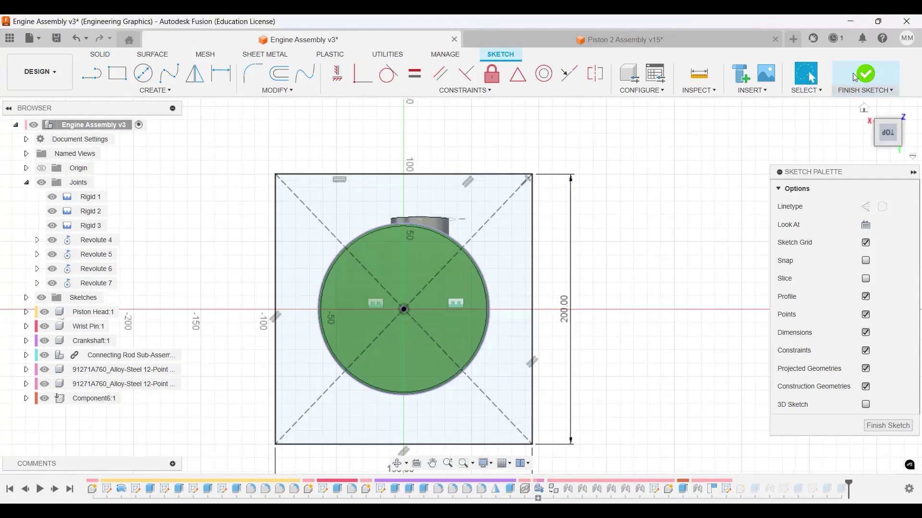
mouse_move(716, 310)
middle_mouse_down("shift")
mouse_move(638, 307)
mouse_move(733, 304)
mouse_move(724, 330)
mouse_move(725, 301)
middle_mouse_up("shift")
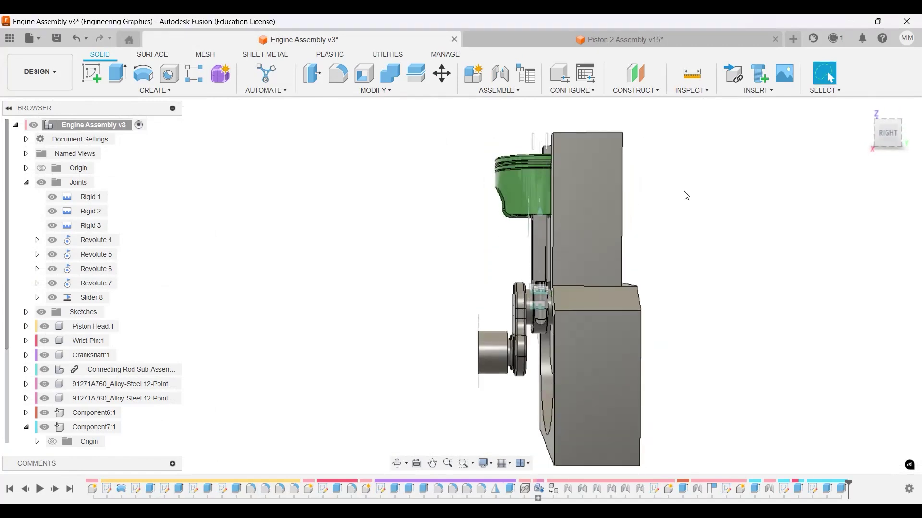
Step: Activate the cylinder block component and open its crank cavity cut for editing to check the cut distance
middle_click_drag(661, 206, 652, 192)
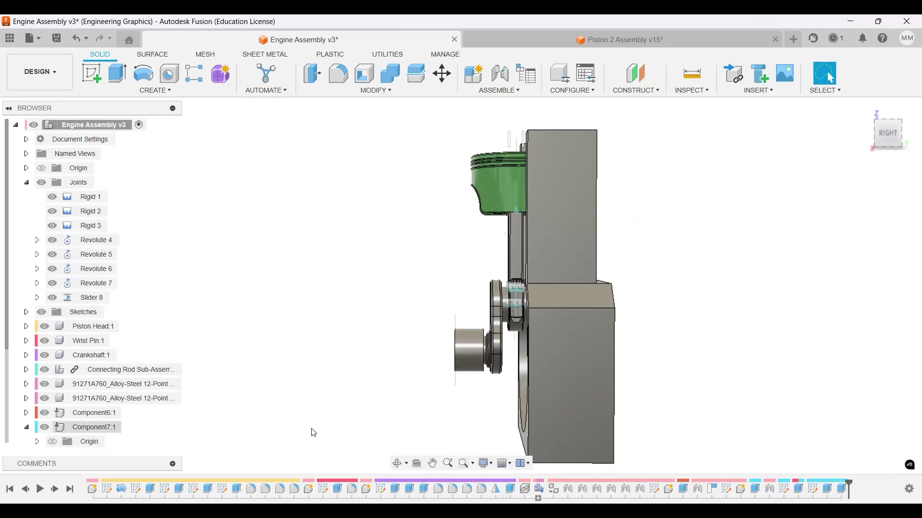
double_click(94, 428)
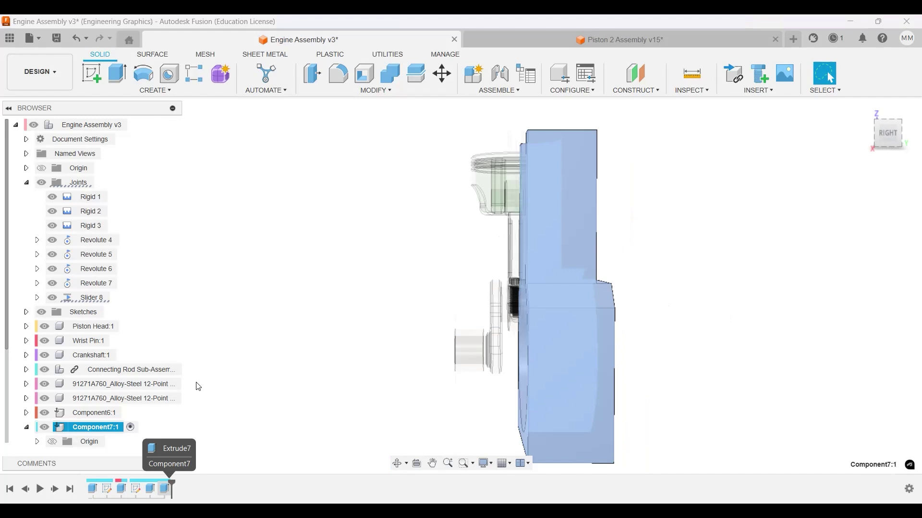
right_click(165, 488)
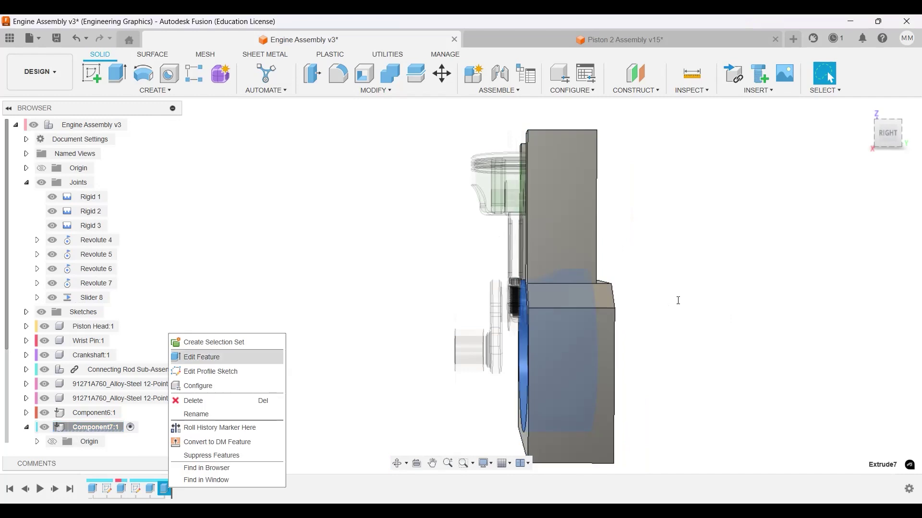
key("Return")
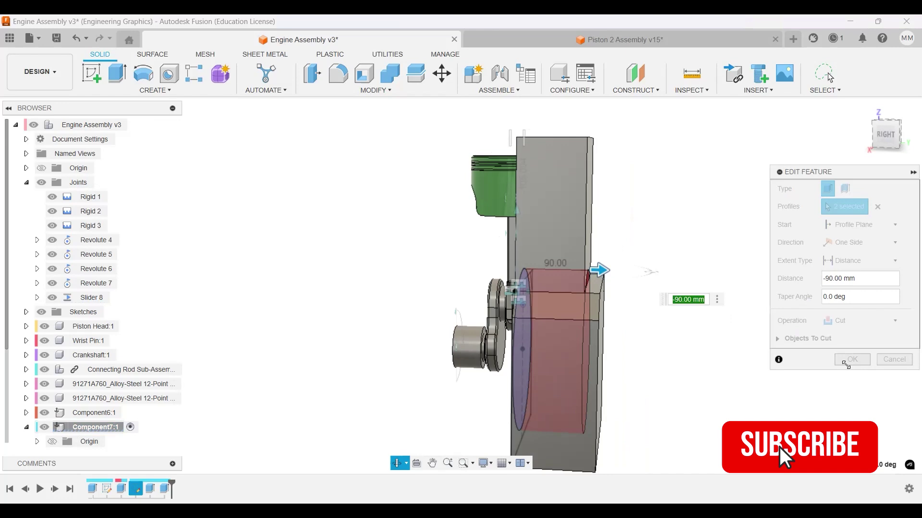
middle_click_drag(711, 327, 787, 322, "shift")
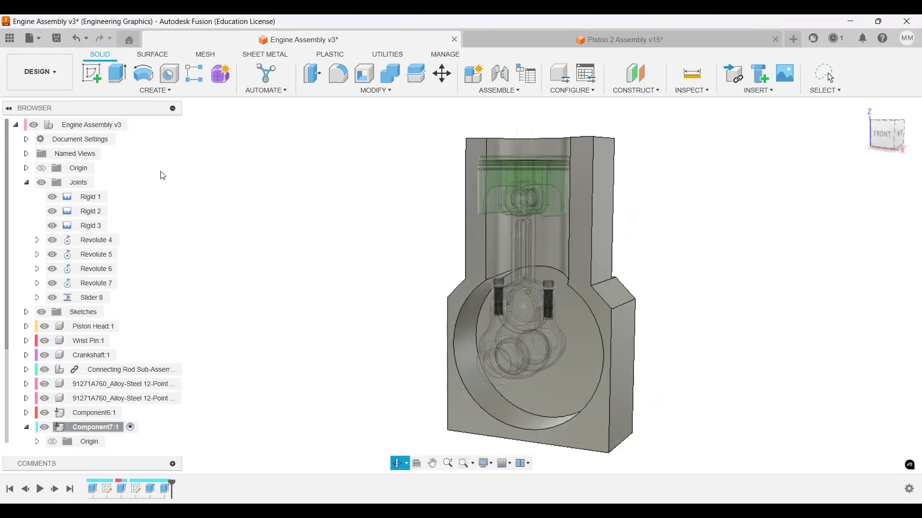
Step: Activate the top-level assembly and rotate the crankshaft to check how the piston assembly moves inside the block
middle_click_drag(163, 175, 106, 121, "shift")
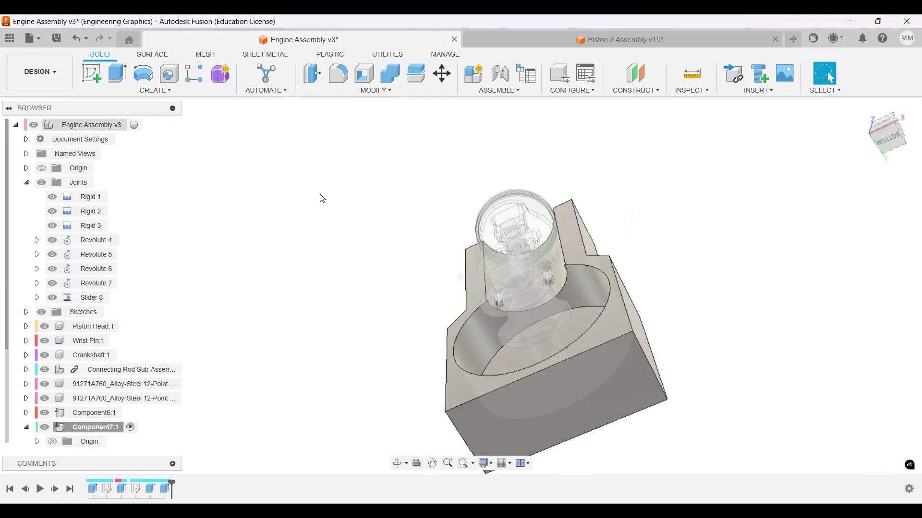
middle_click_drag(629, 183, 691, 307, "shift")
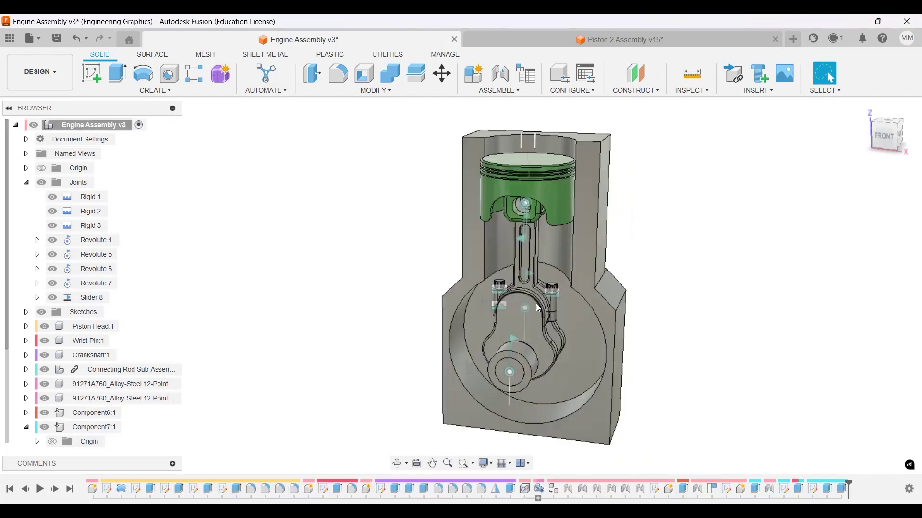
left_click_drag(537, 305, 573, 244)
middle_click_drag(623, 246, 600, 241, "shift")
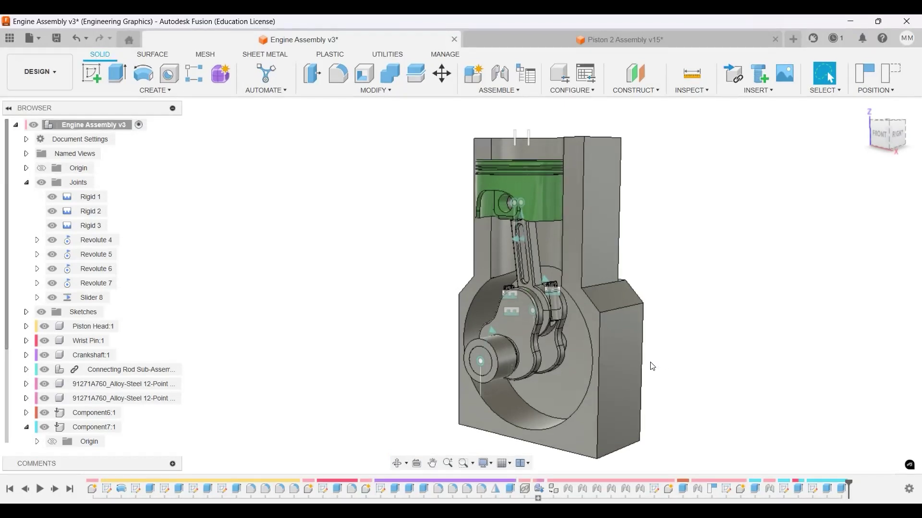
Step: Fillet the two outer shoulder edges of the crankcase with a 20 mm radius
scroll(631, 363, "up", 1)
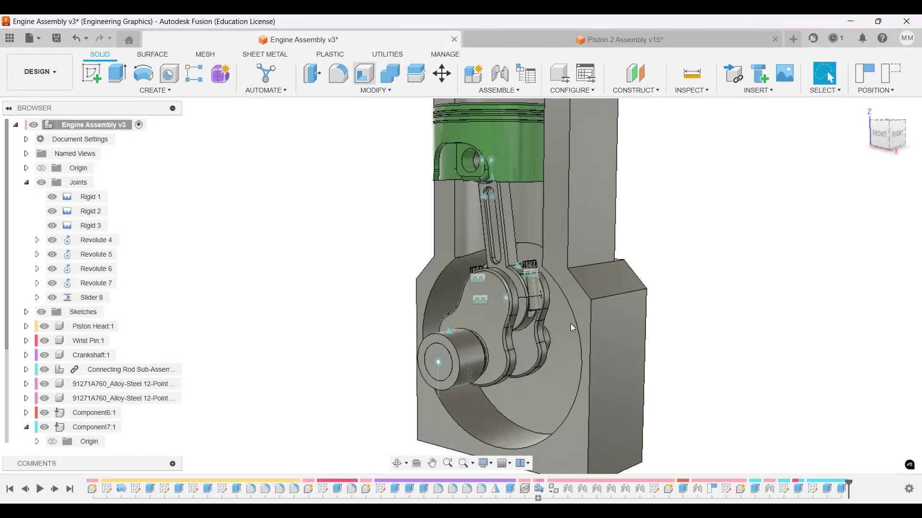
key("f")
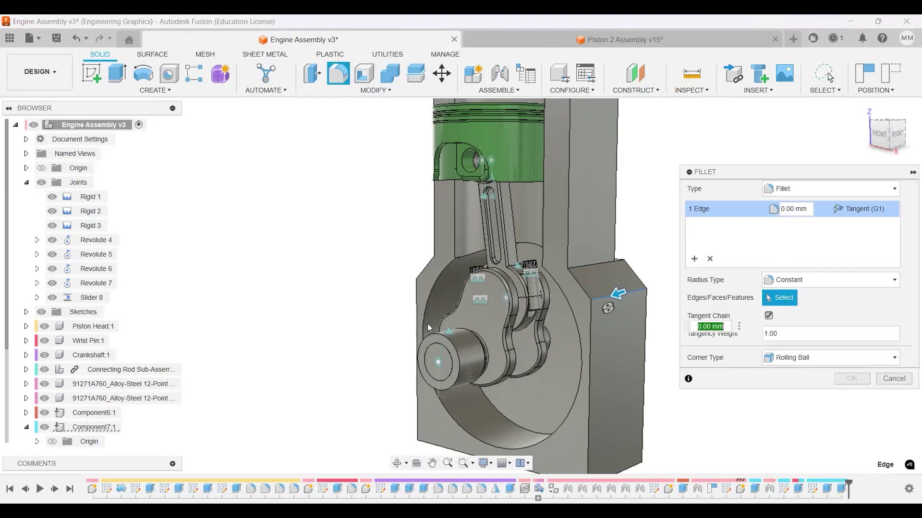
type("20")
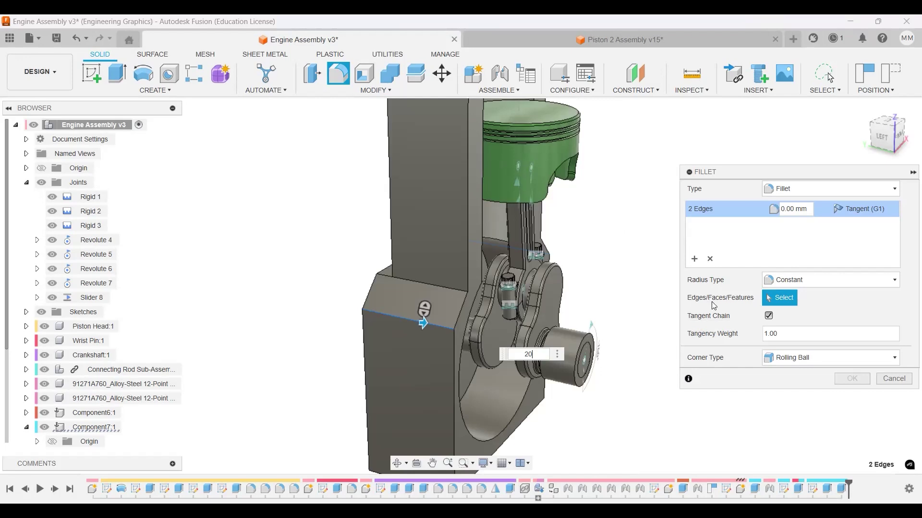
key("Return")
Step: Fillet the two long bottom edges of the crankcase with a 30 mm radius
middle_click_drag(813, 315, 703, 273, "shift")
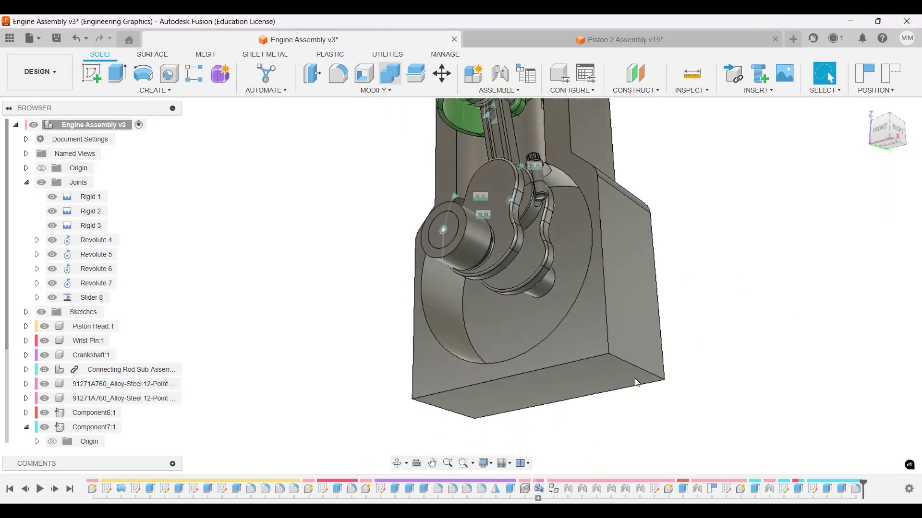
key("f")
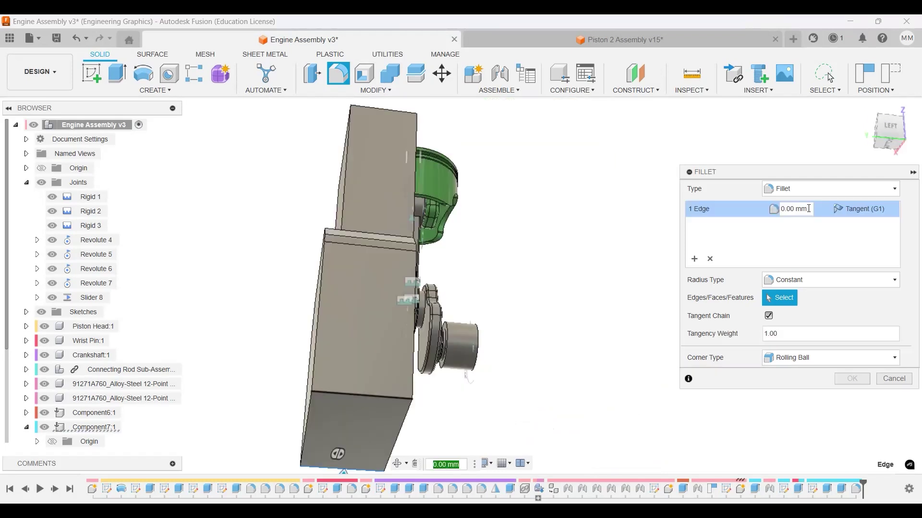
left_click(378, 398)
key("BackSpace")
key("BackSpace")
key("BackSpace")
key("BackSpace")
key("BackSpace")
key("BackSpace")
key("BackSpace")
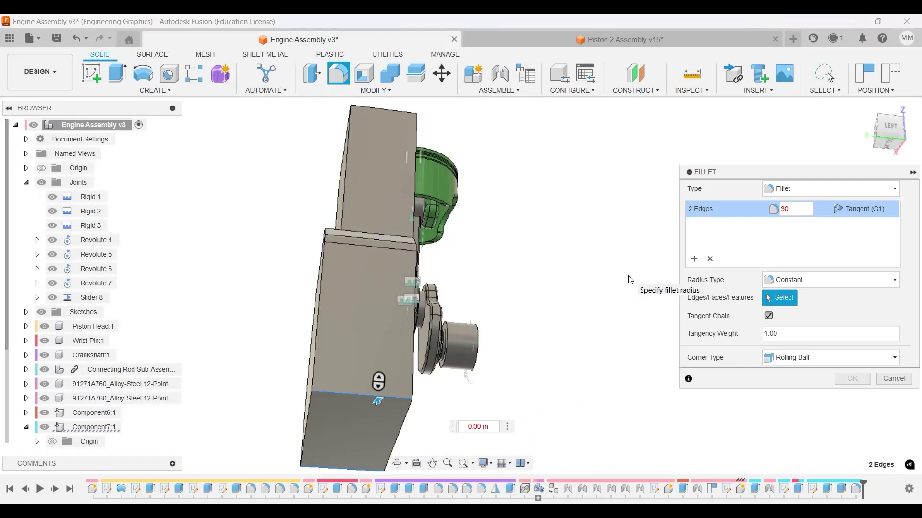
key("Return")
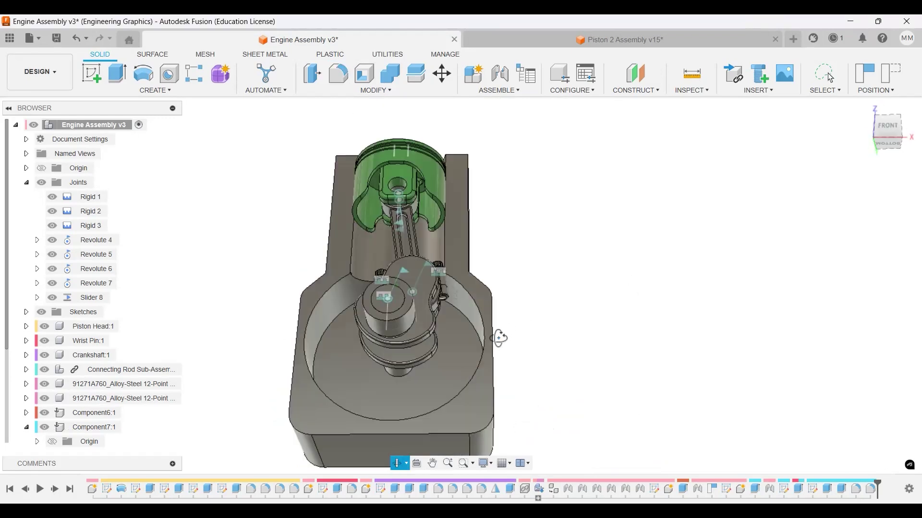
Step: Activate the cylinder block component and start a sketch on its sectioned front face, reverting the moved components to their previous positions
middle_click_drag(472, 251, 504, 253, "shift")
left_click(863, 110)
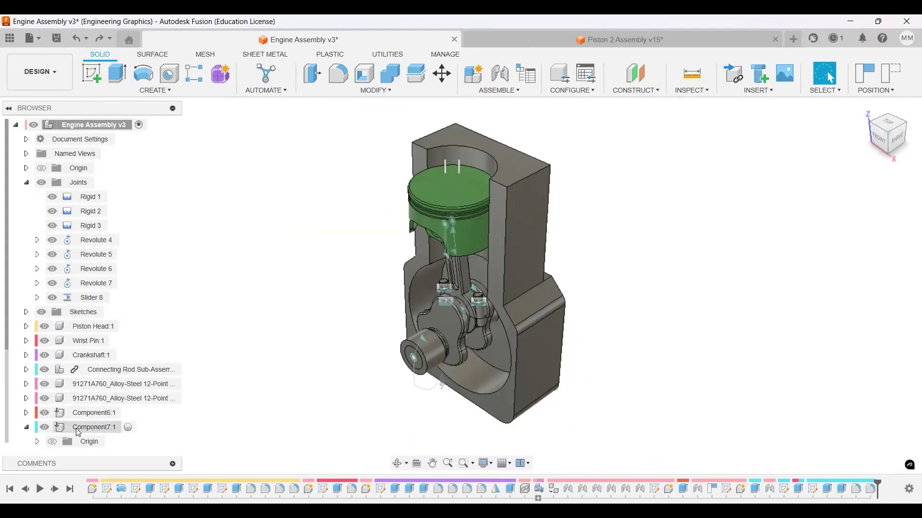
left_click(130, 427)
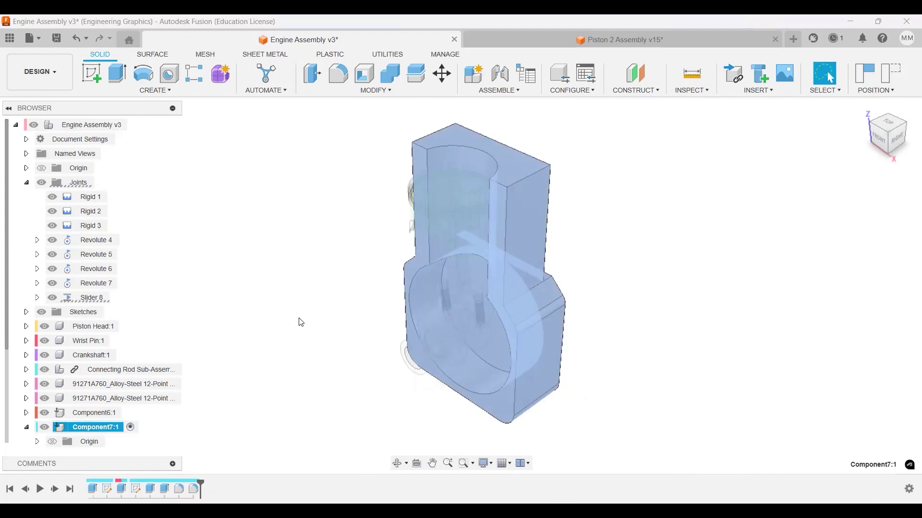
left_click(312, 296)
middle_click_drag(312, 296, 376, 373)
left_click(95, 77)
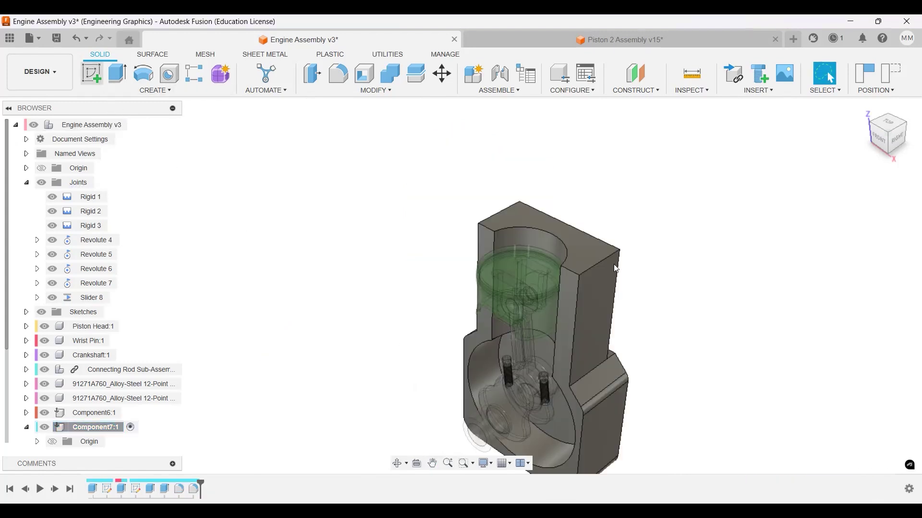
key("s")
left_click(486, 258)
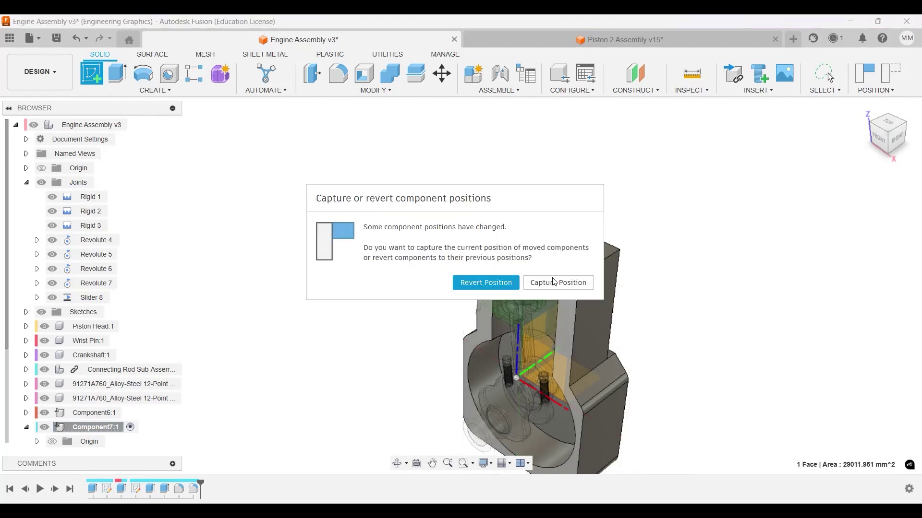
left_click(486, 283)
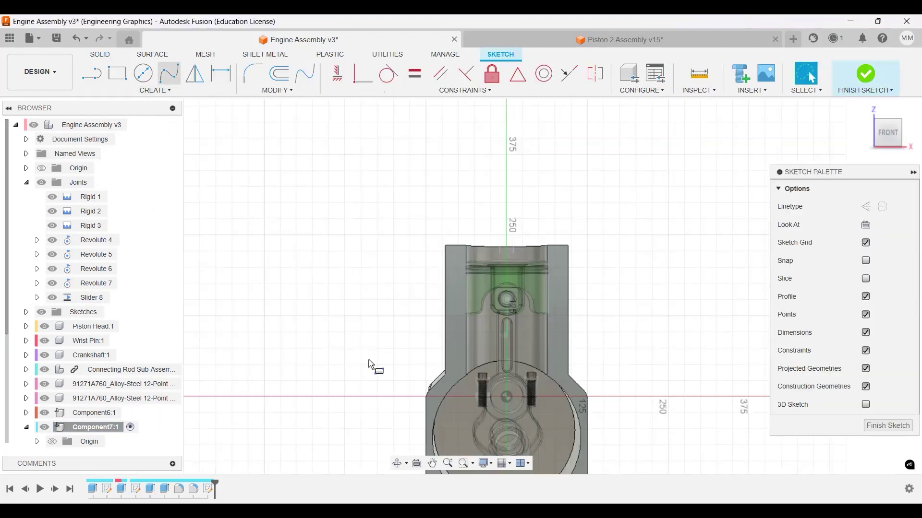
Step: Draw a rectangle against the outer side wall near the cylinder's top and dimension it 20 mm wide and 4 mm high
key("r")
scroll(422, 336, "up", 4)
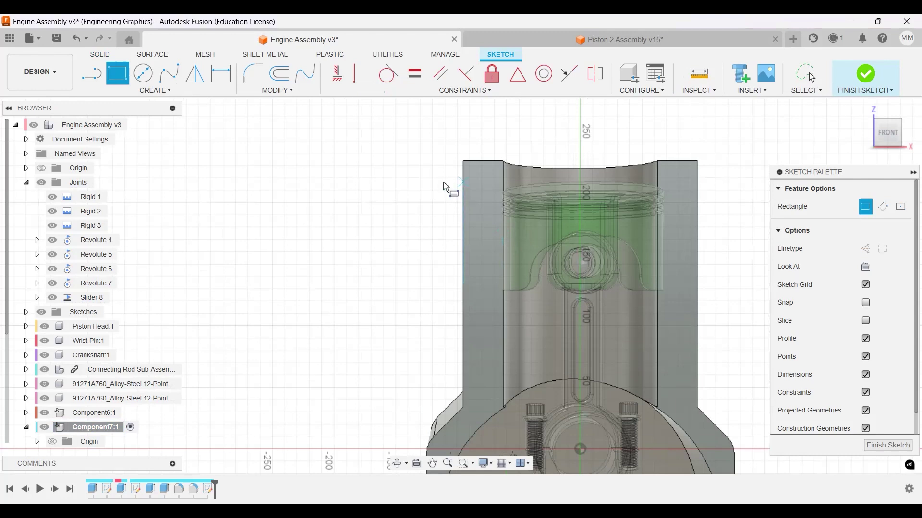
left_click(462, 133)
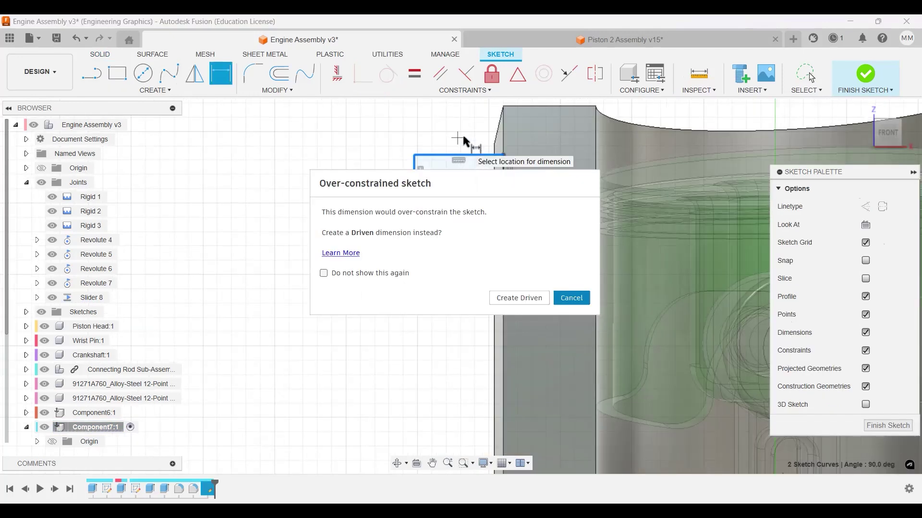
key("Escape")
left_click(468, 141)
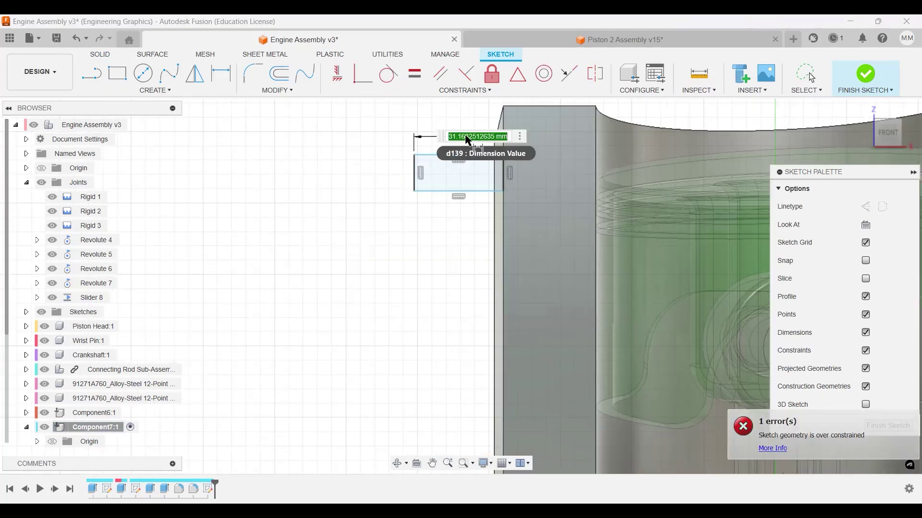
type("20")
key("Return")
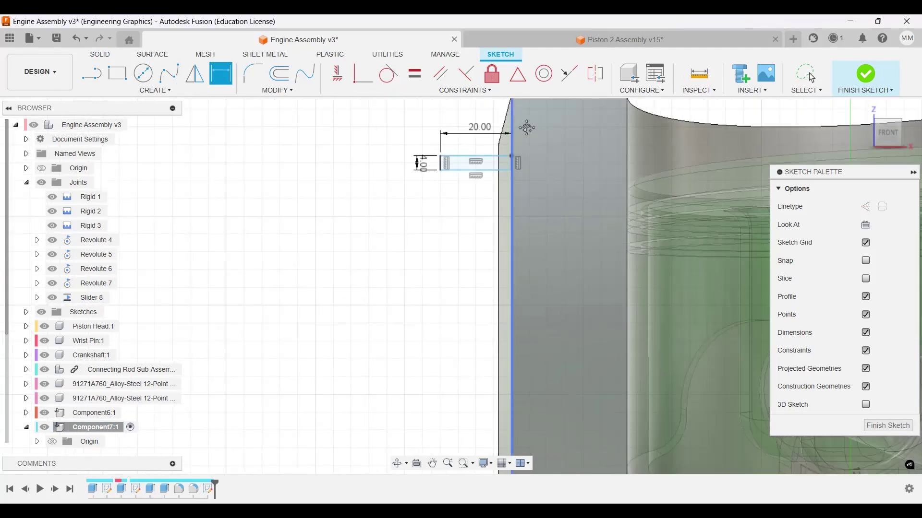
Step: Dimension the fin rectangle 6 mm below the block's top corner and finish the sketch
scroll(525, 116, "down", 1)
middle_click_drag(525, 107, 526, 177)
left_click(500, 225)
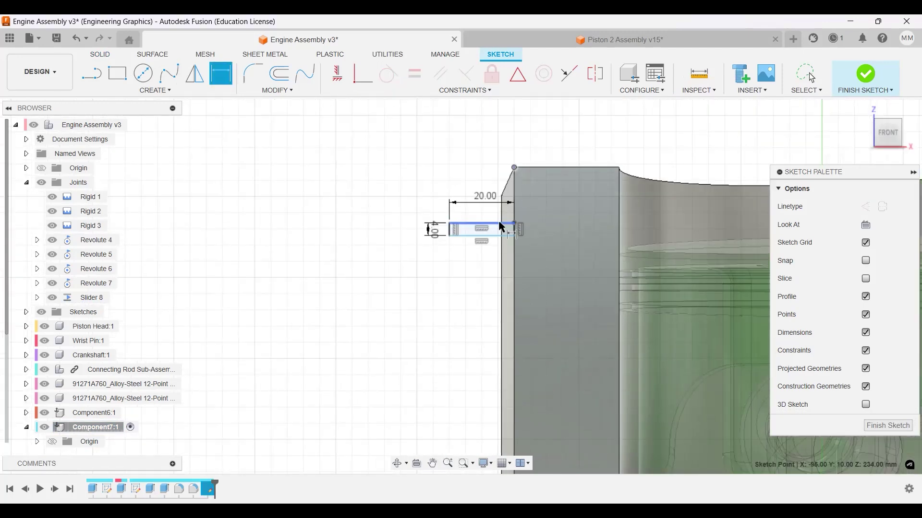
left_click(425, 178)
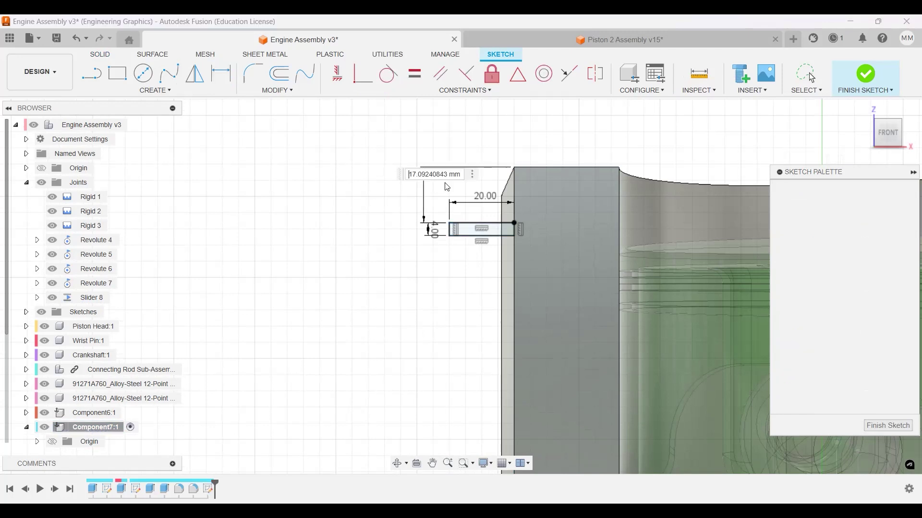
type("6")
left_click(867, 79)
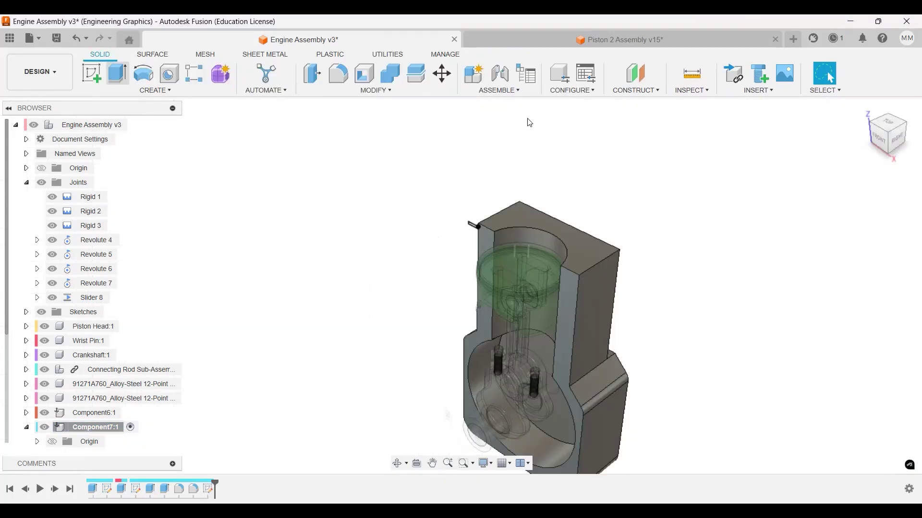
Step: Extrude the fin profile -110 mm along the cylinder's side wall, joined to the block
key("e")
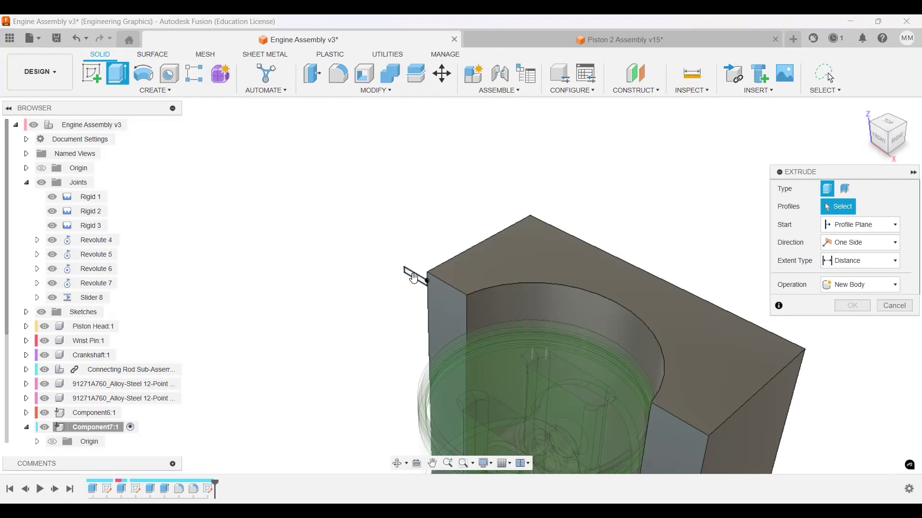
left_click(548, 202)
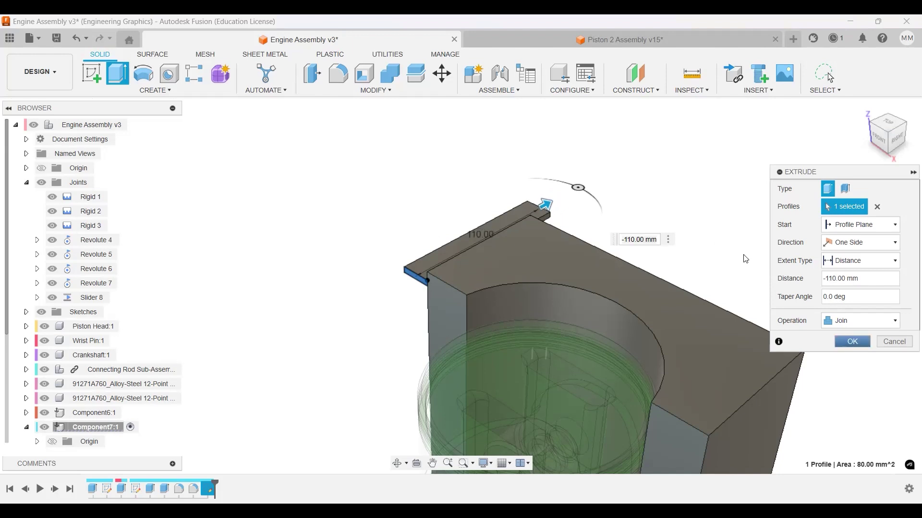
key("Return")
Step: Start a sketch on the fin's inner face where it overhangs the back corner of the cylinder block
middle_click_drag(745, 259, 259, 65, "shift")
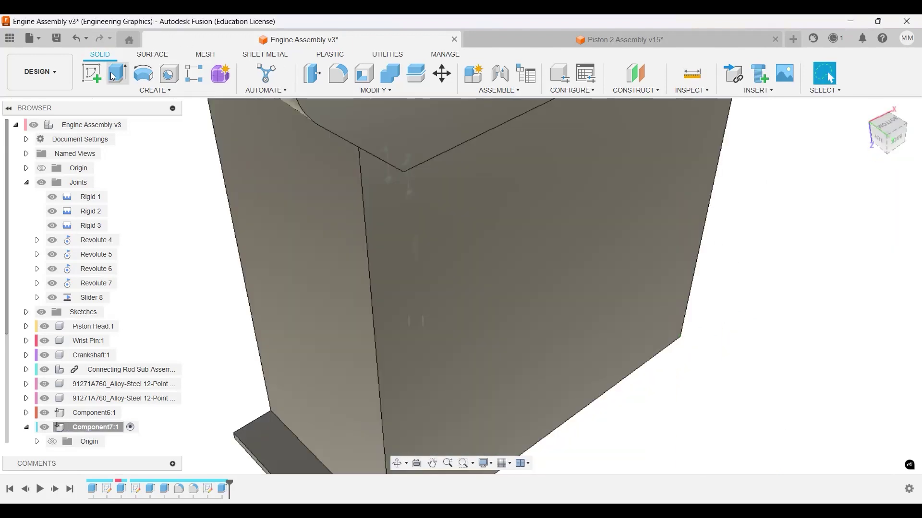
middle_click_drag(297, 128, 572, 329, "shift")
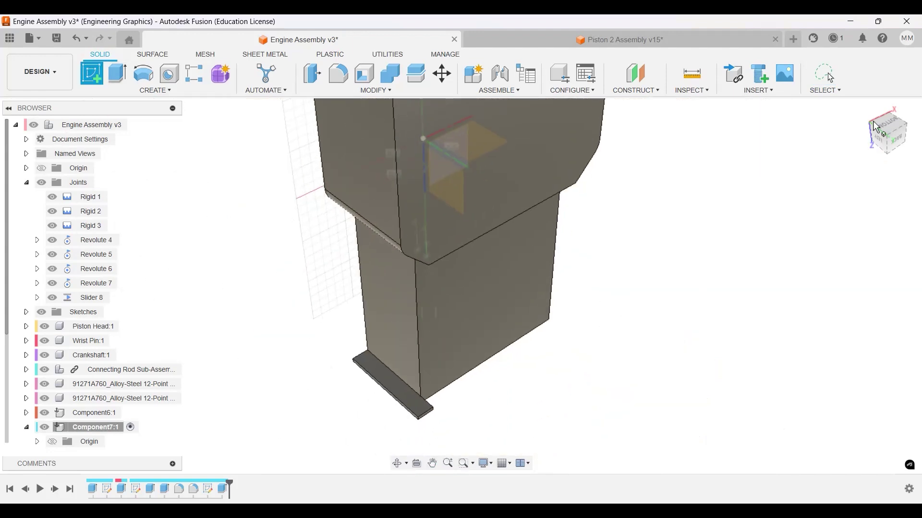
left_click(863, 108)
scroll(433, 149, "up", 2)
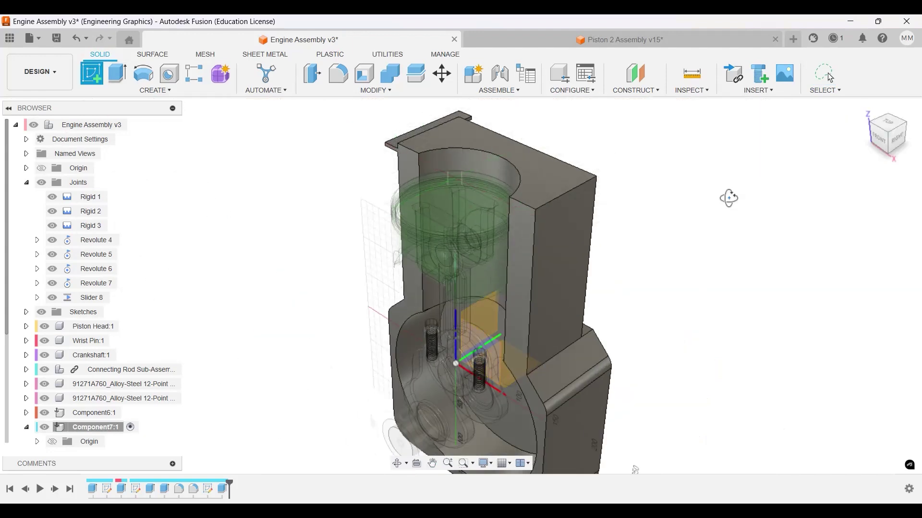
middle_click_drag(728, 197, 576, 233, "shift")
scroll(589, 131, "up", 2)
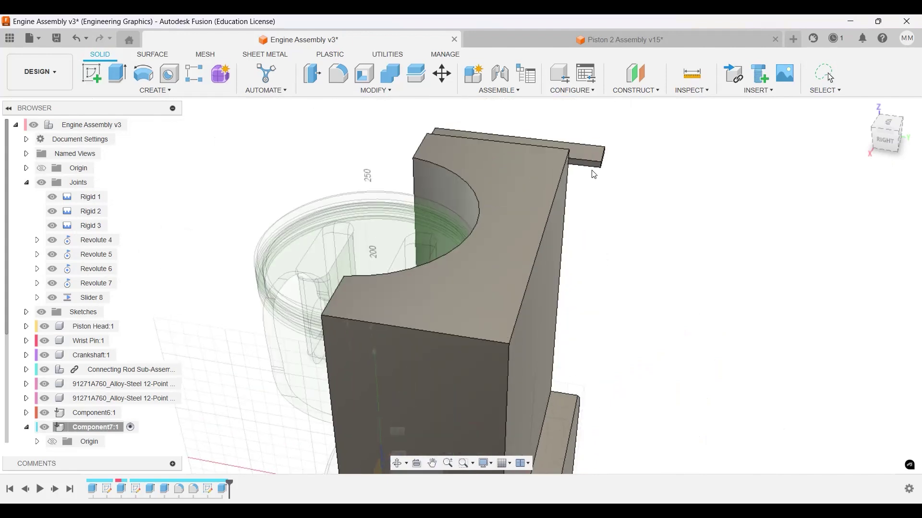
scroll(592, 173, "up", 3)
left_click(592, 168)
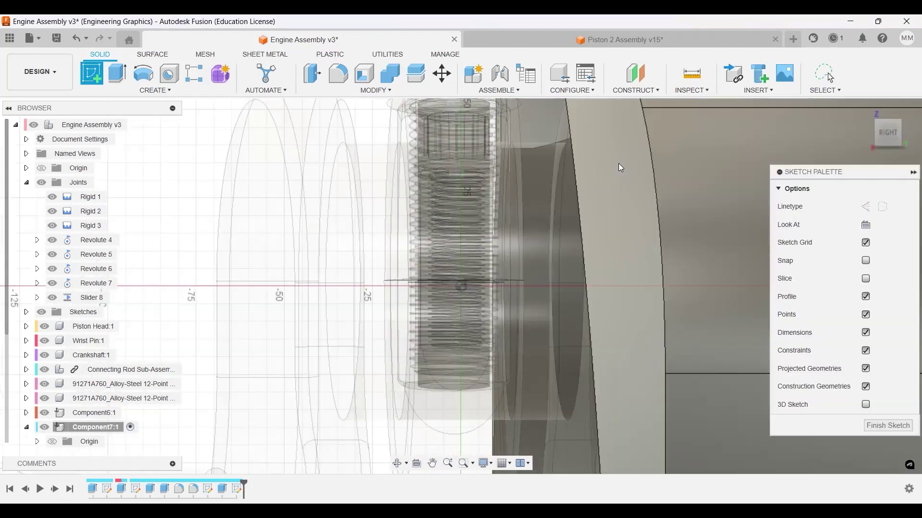
Step: Draw a rectangle over the fin's overhanging inner face and finish the sketch
scroll(621, 224, "down", 3)
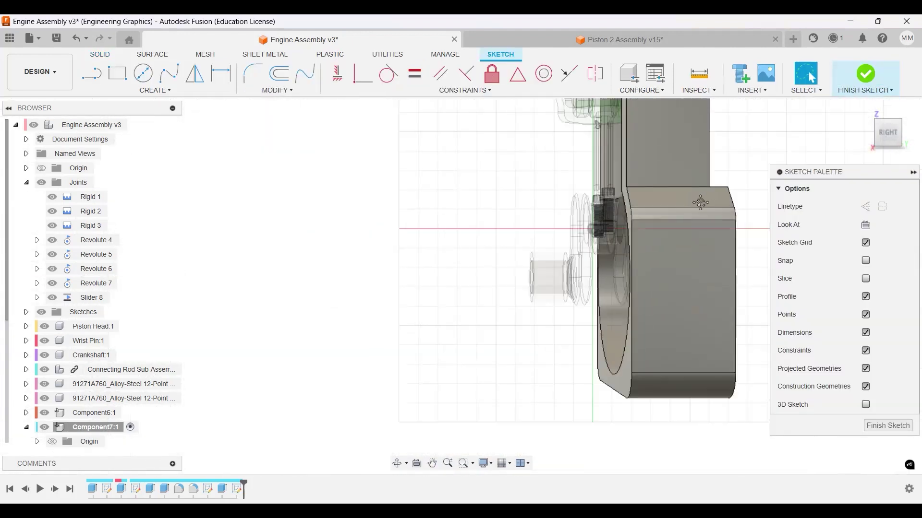
mouse_move(621, 224)
middle_mouse_down("shift")
mouse_move(544, 266)
mouse_move(614, 220)
mouse_move(598, 235)
middle_mouse_up("shift")
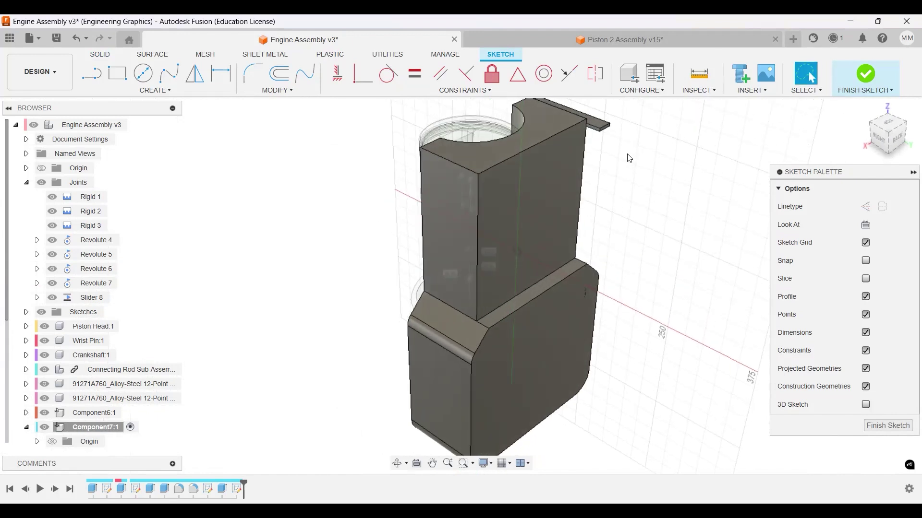
scroll(603, 157, "up", 3)
middle_click_drag(603, 158, 558, 292)
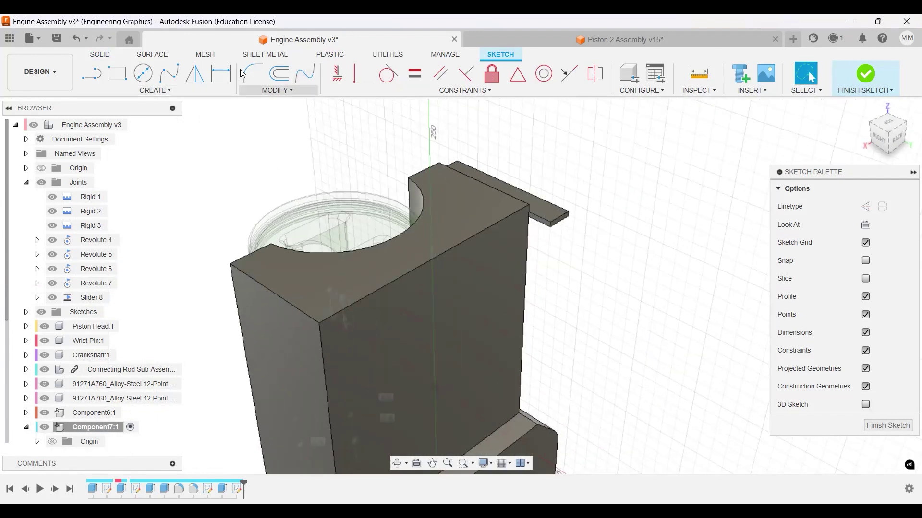
left_click(121, 74)
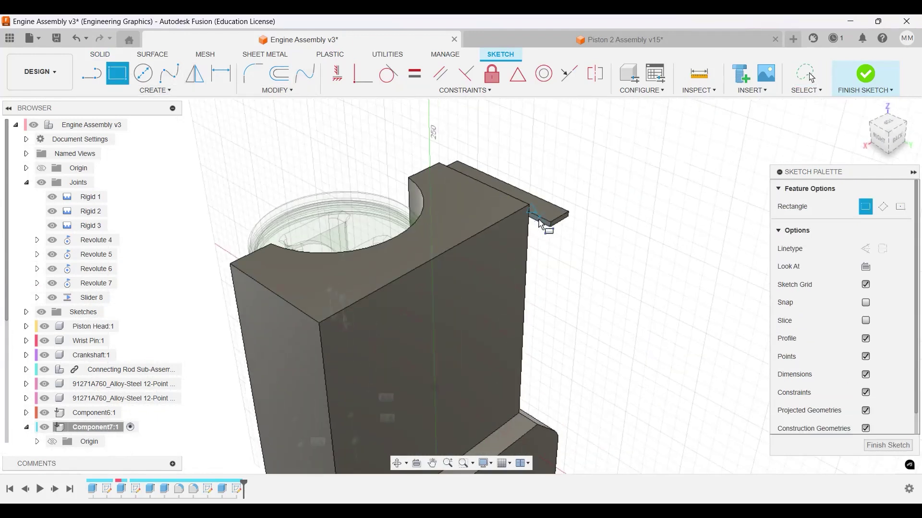
scroll(540, 224, "up", 2)
scroll(540, 223, "up", 2)
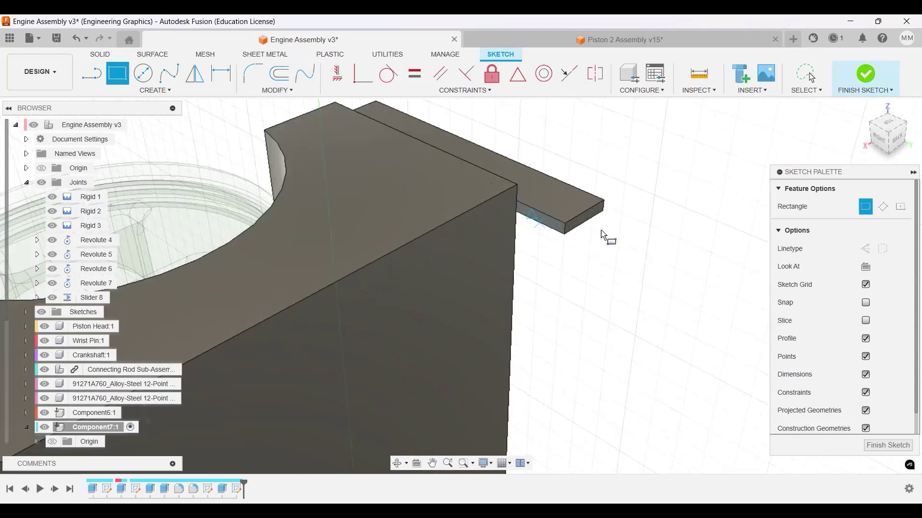
scroll(482, 195, "up", 2)
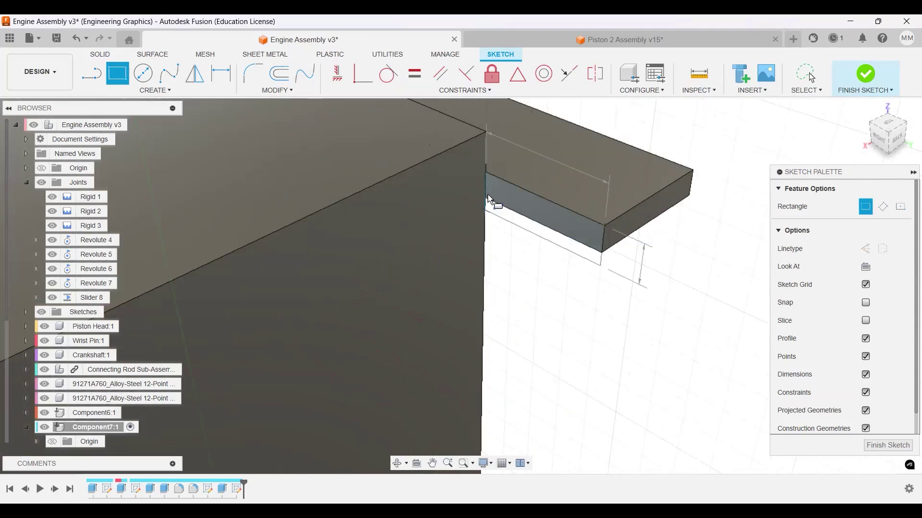
left_click(863, 77)
Step: Extrude the overhanging fin profile 100 mm along the cylinder's back wall, joined to the block
key("e")
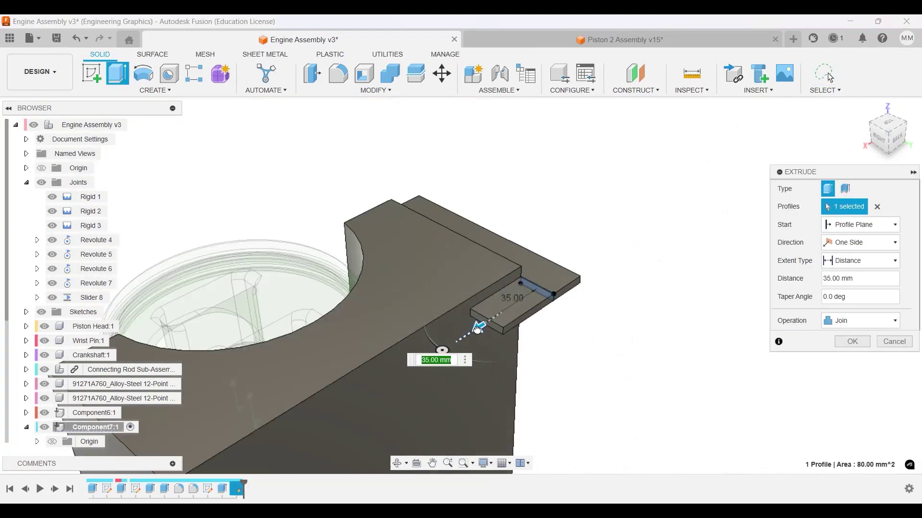
left_click_drag(477, 329, 360, 388)
scroll(595, 394, "down", 2)
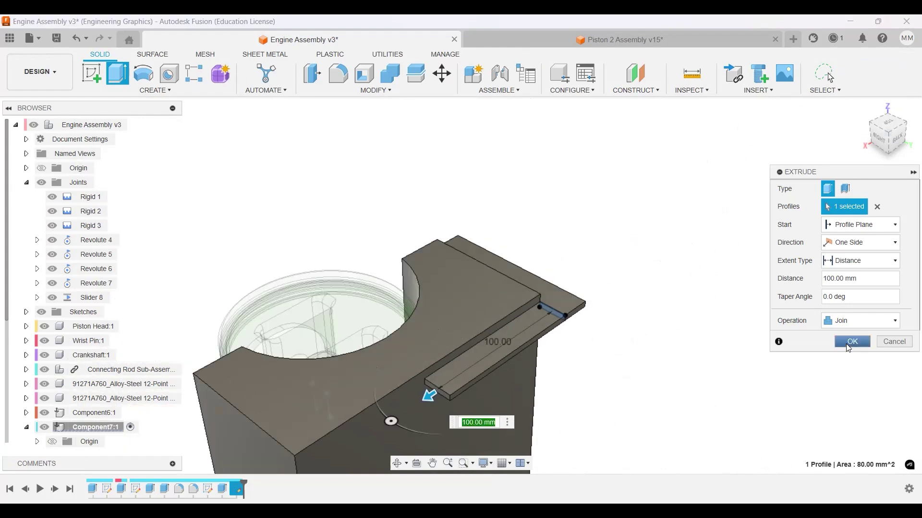
middle_click_drag(622, 347, 345, 326, "shift")
middle_click_drag(811, 291, 632, 236)
left_click(375, 214)
middle_click_drag(375, 215, 378, 224, "shift")
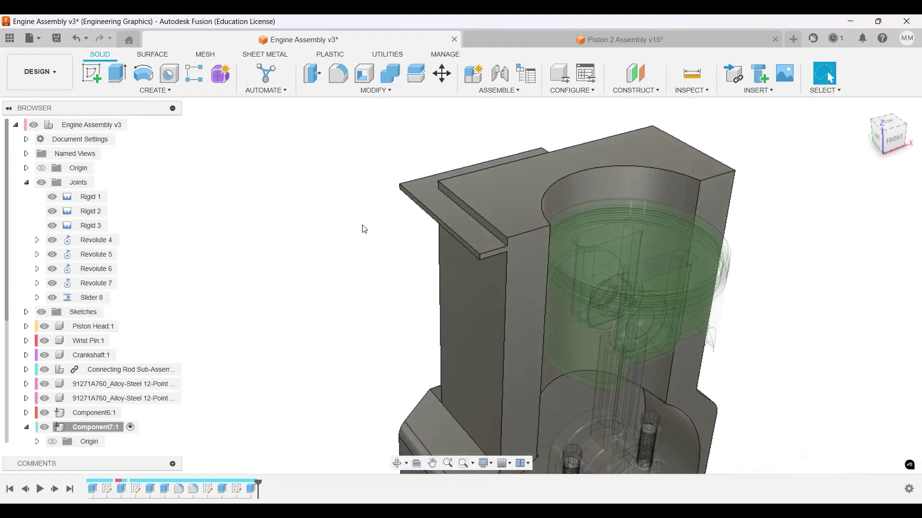
Step: Start a rectangular pattern of features with the side-wall and back-wall fin extrusions as its objects
scroll(468, 271, "up", 5)
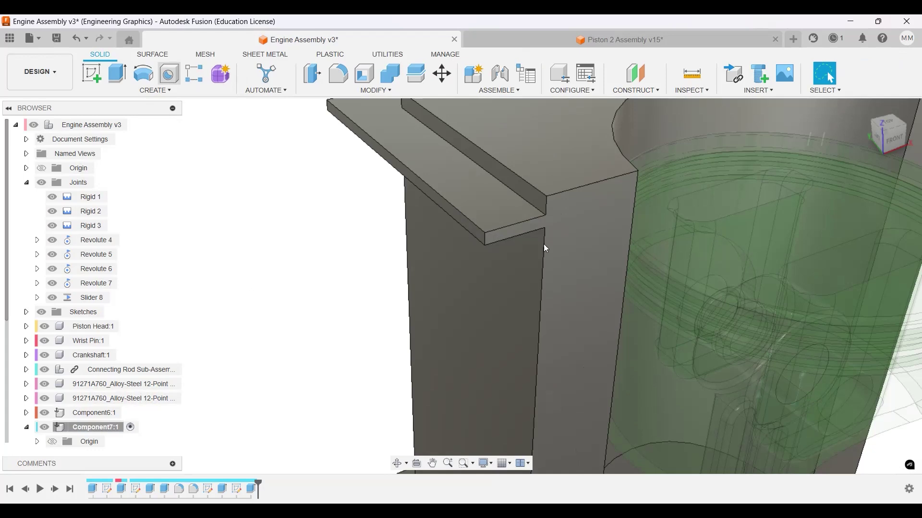
left_click(194, 74)
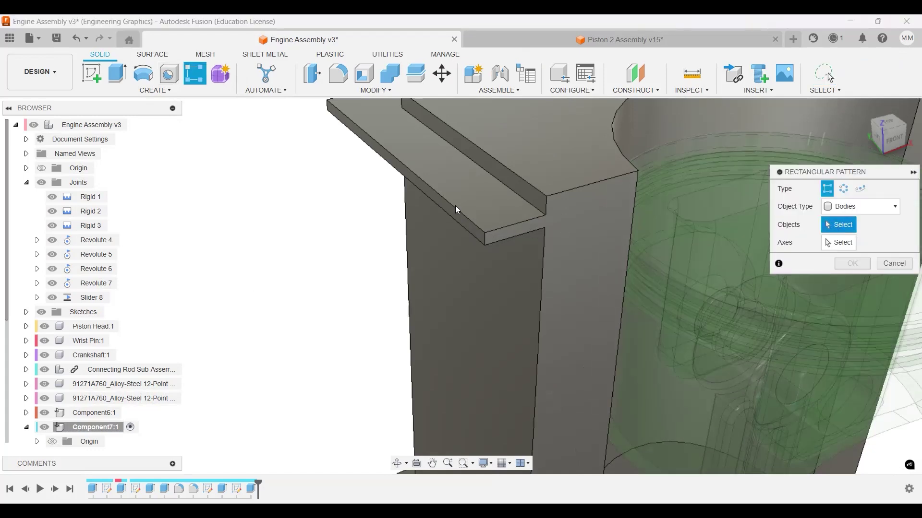
left_click(508, 236)
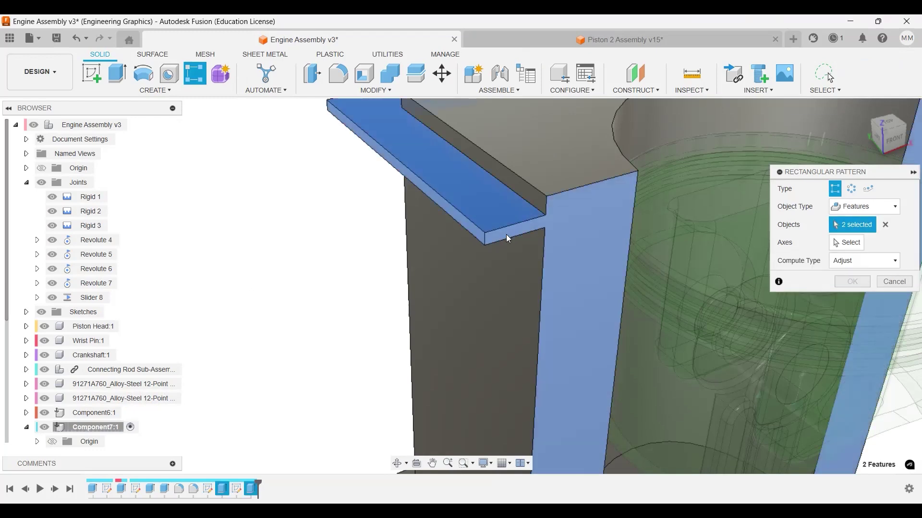
left_click(500, 225)
middle_click_drag(354, 222, 399, 234, "shift")
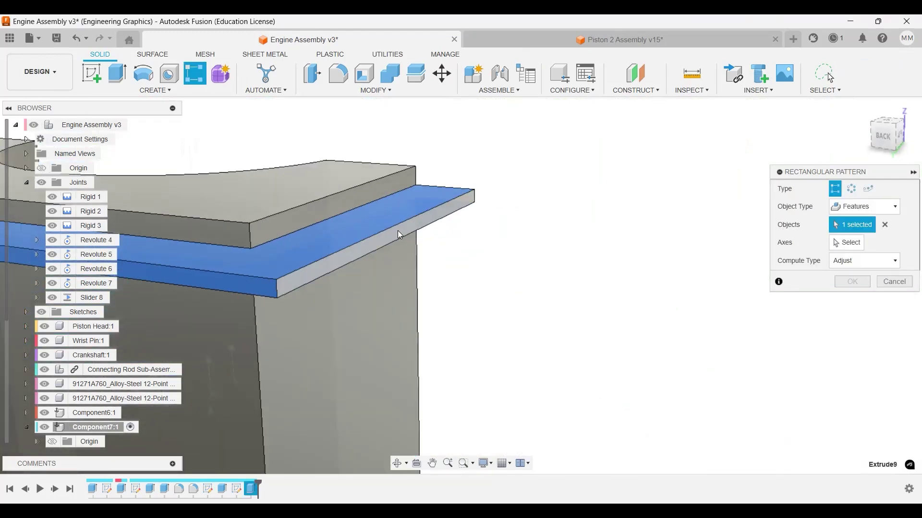
left_click(395, 234)
scroll(531, 239, "down", 3)
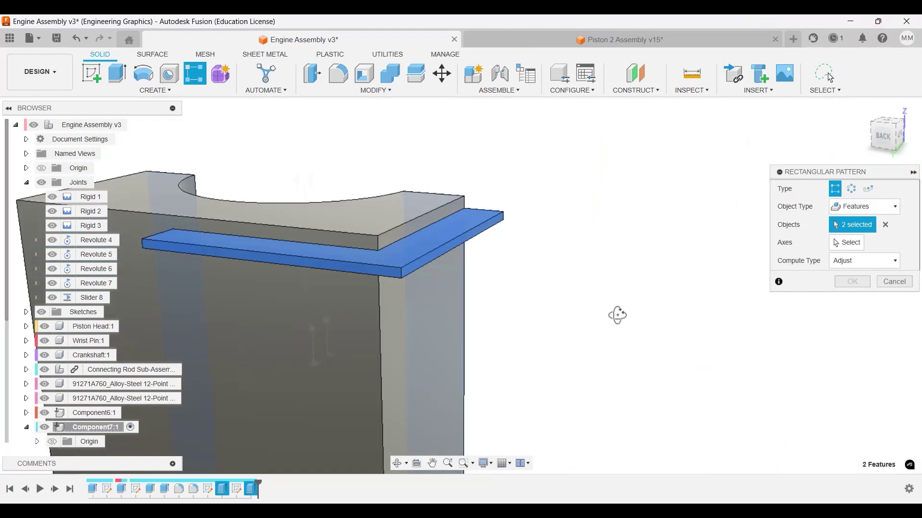
Step: Pattern the fin down the cylinder block's vertical edge with 15 instances over a -180 mm extent
middle_click_drag(618, 315, 506, 310, "shift")
middle_click_drag(674, 360, 578, 148)
scroll(579, 153, "down", 3)
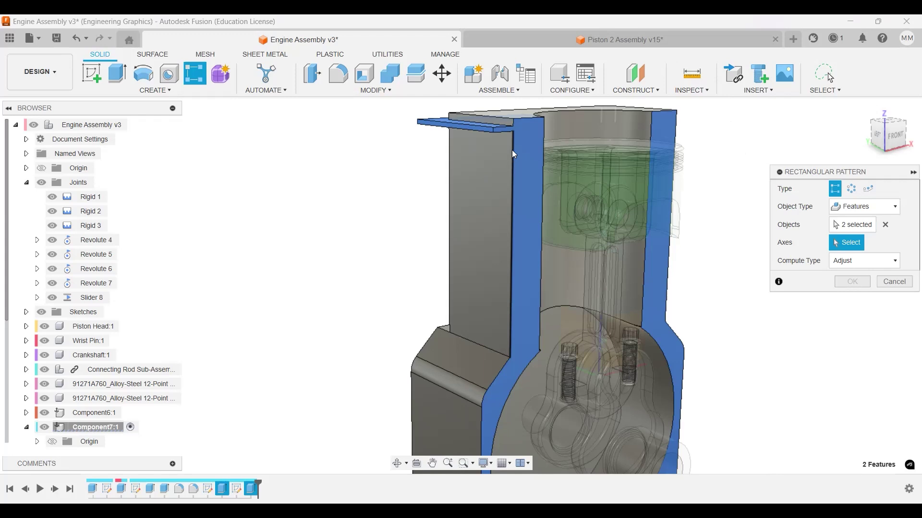
left_click(504, 182)
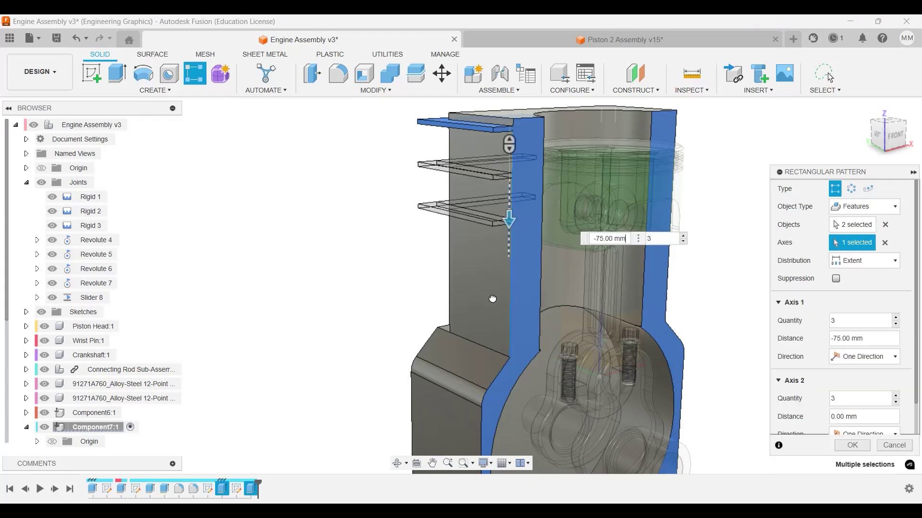
mouse_move(493, 306)
left_mouse_down()
mouse_move(490, 325)
mouse_move(490, 300)
left_mouse_up()
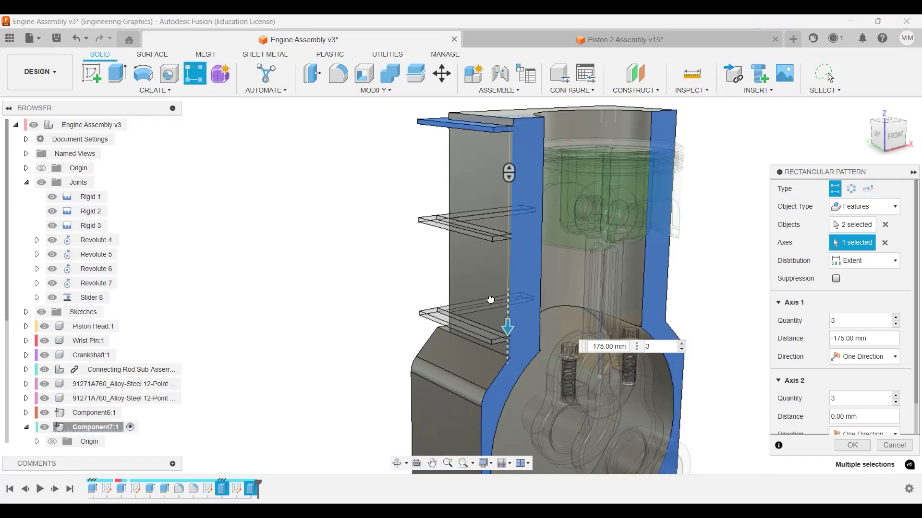
key("Tab")
type("15")
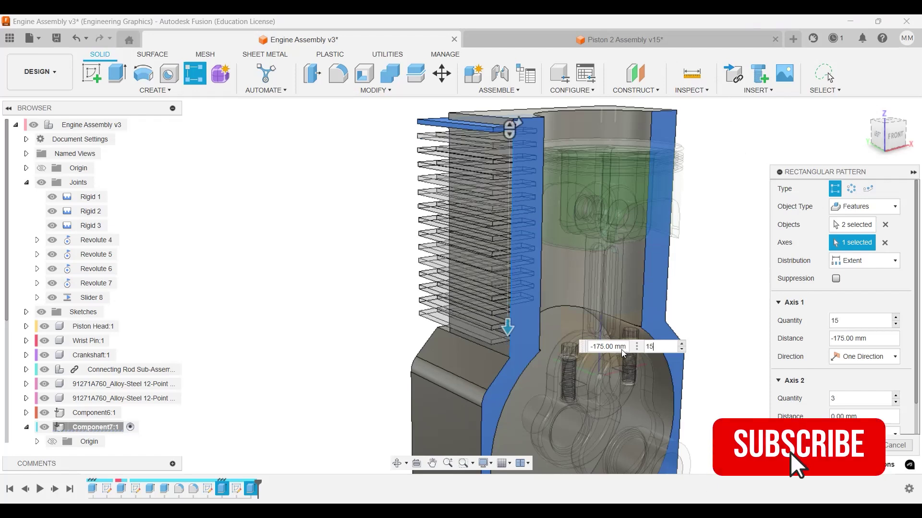
left_click_drag(626, 353, 582, 353)
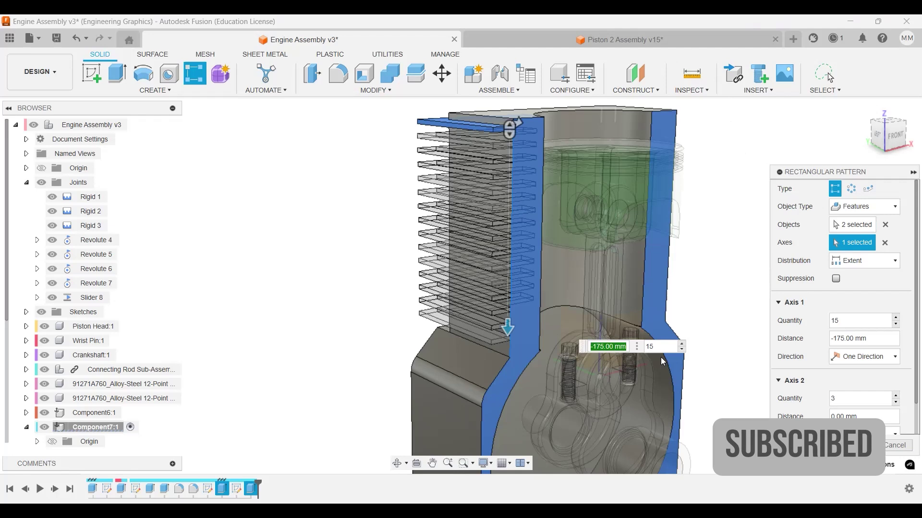
type("-180")
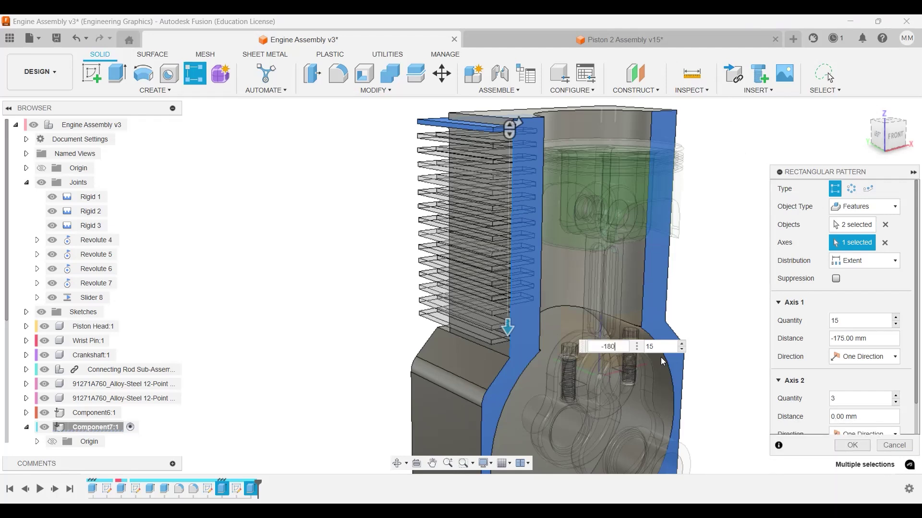
key("Return")
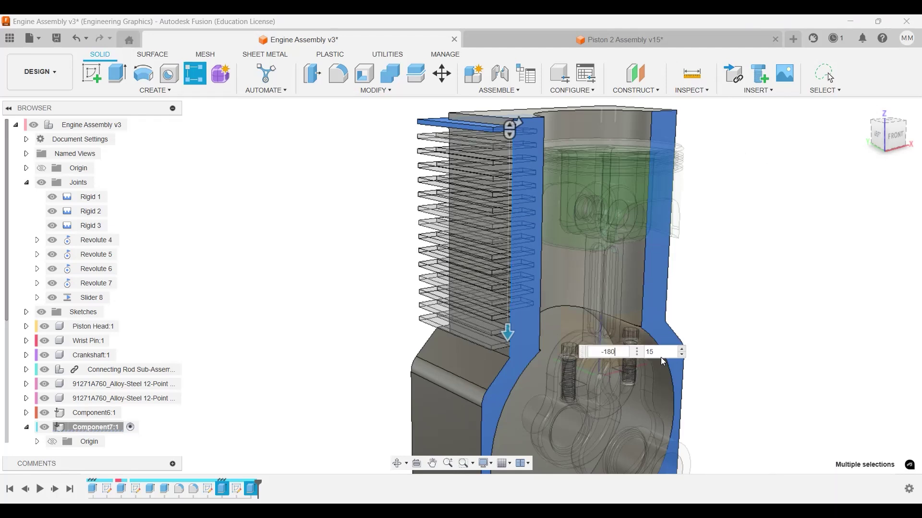
scroll(758, 311, "down", 5)
scroll(604, 294, "up", 6)
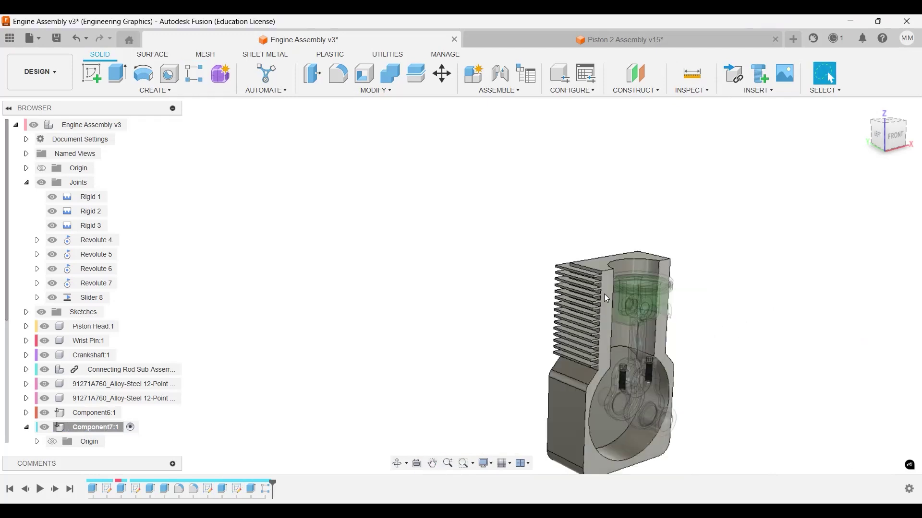
Step: Mirror the back-wall fin extrusion and the fin pattern as features across the YZ plane
middle_click_drag(618, 298, 800, 357, "shift")
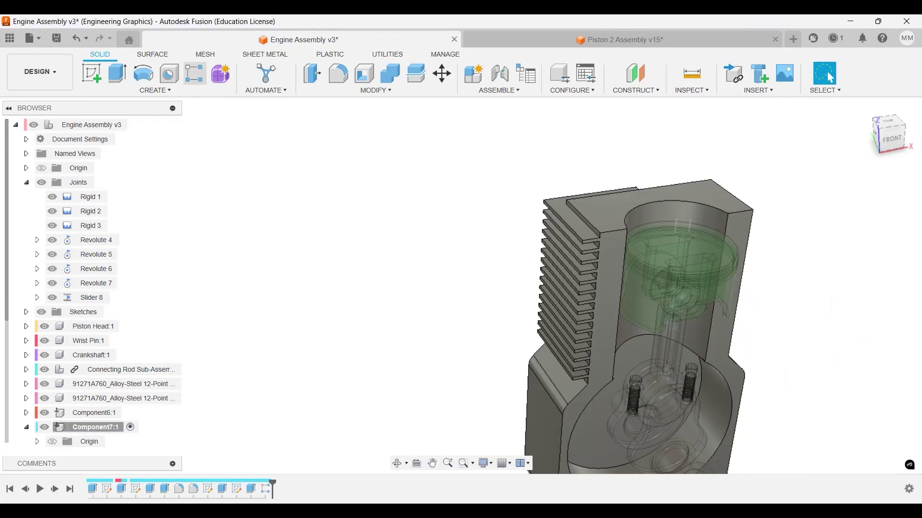
left_click(194, 73)
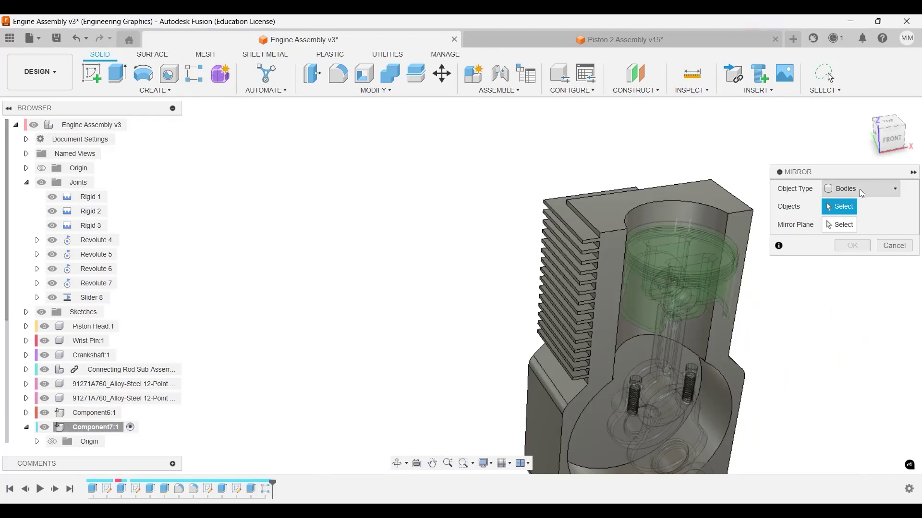
left_click(857, 229)
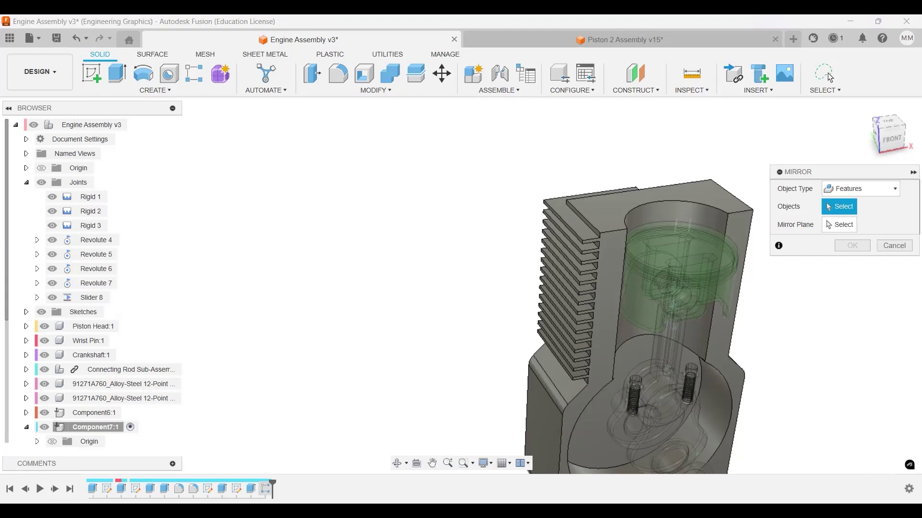
left_click(265, 489)
left_click(250, 489)
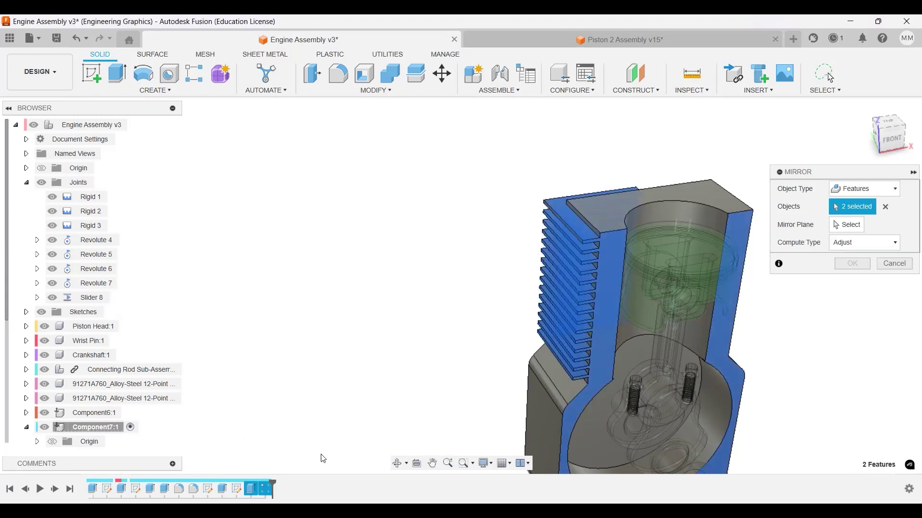
left_click(845, 225)
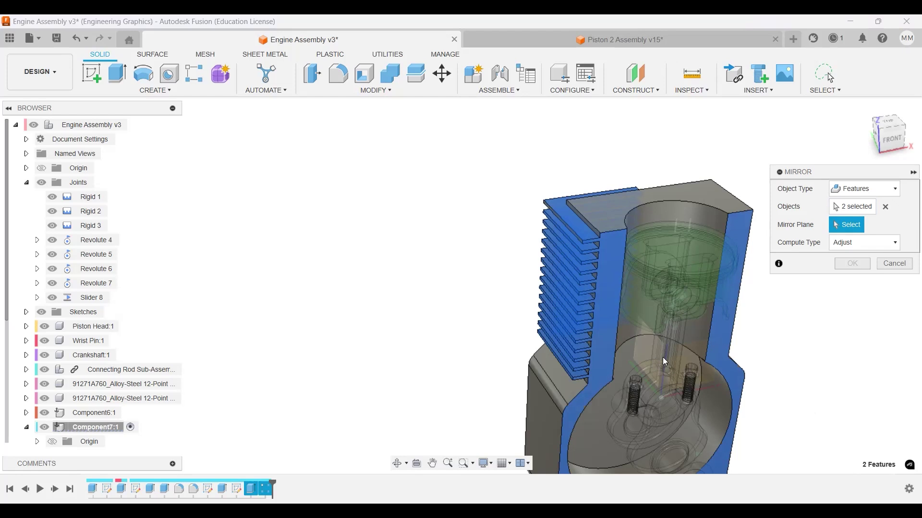
left_click(781, 318)
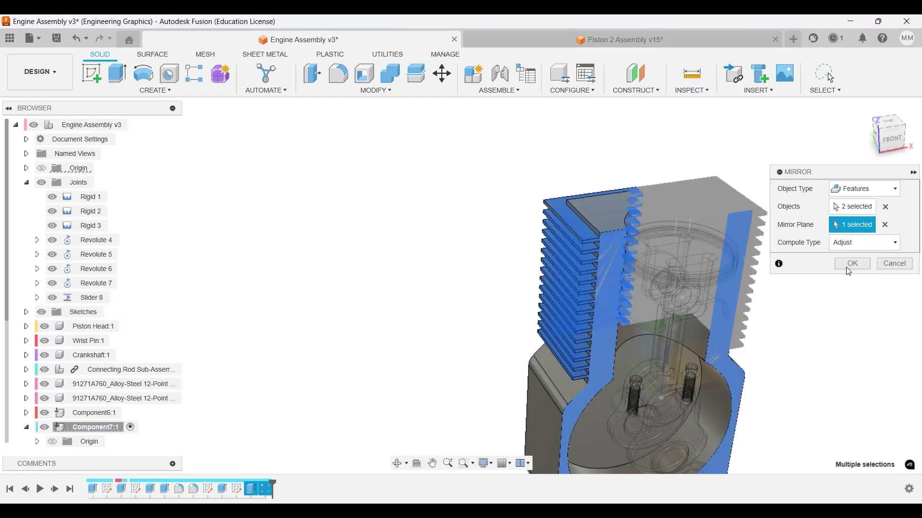
left_click(848, 264)
Step: Edit the fin mirror feature to include the side-wall fin extrusion among its mirrored objects
mouse_move(816, 294)
middle_mouse_down("shift")
mouse_move(796, 288)
mouse_move(804, 278)
mouse_move(810, 299)
middle_mouse_up("shift")
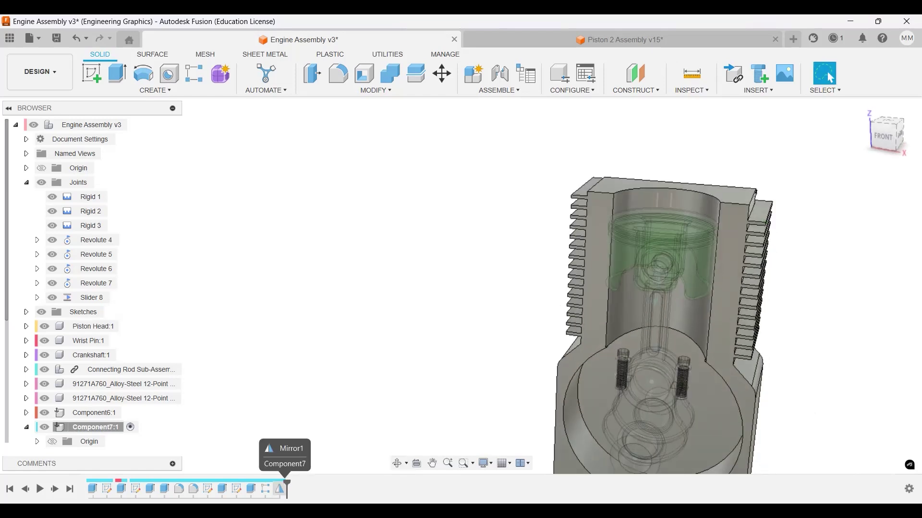
right_click(280, 489)
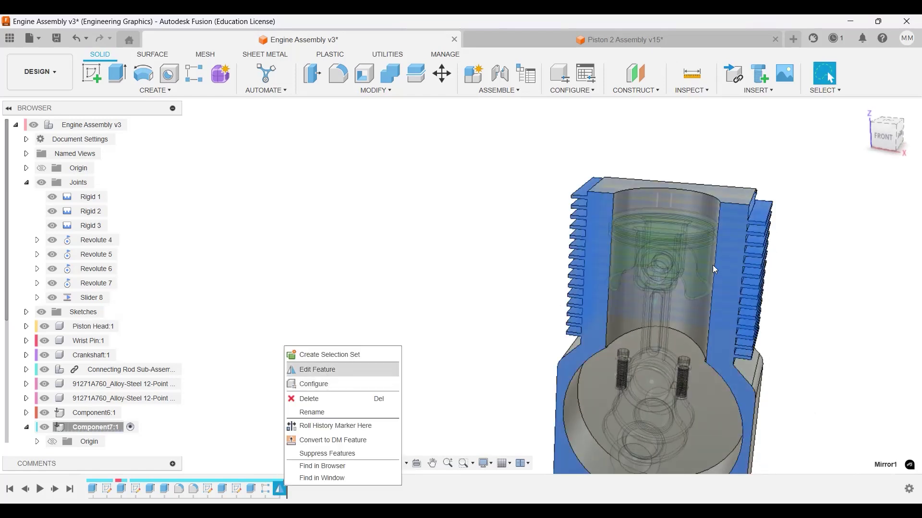
left_click(324, 375)
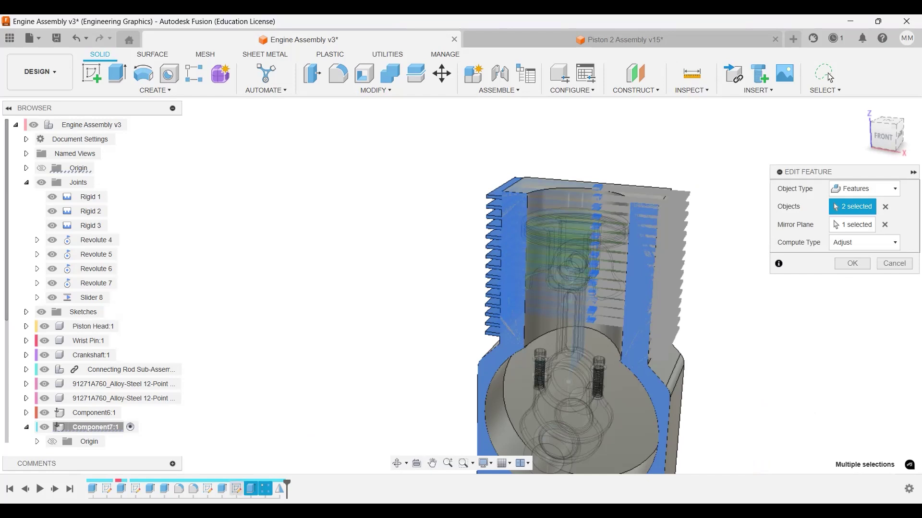
left_click(857, 208)
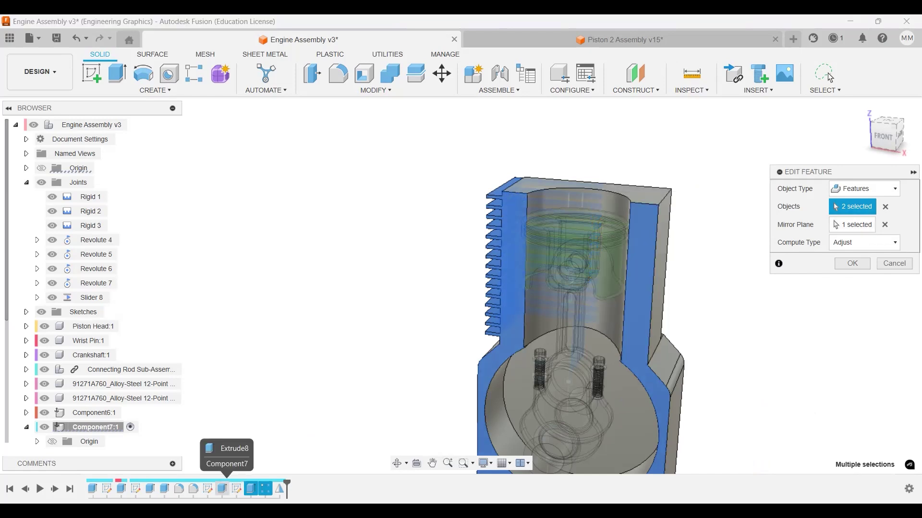
left_click(222, 489)
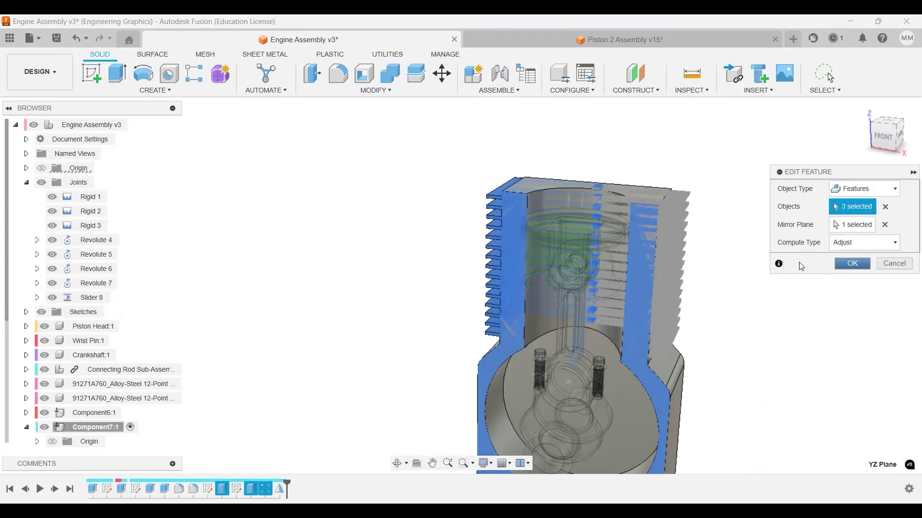
key("Return")
Step: Examine the mirrored cooling fins around the back and side walls of the cylinder block
middle_click_drag(758, 307, 624, 296, "shift")
scroll(624, 296, "up", 2)
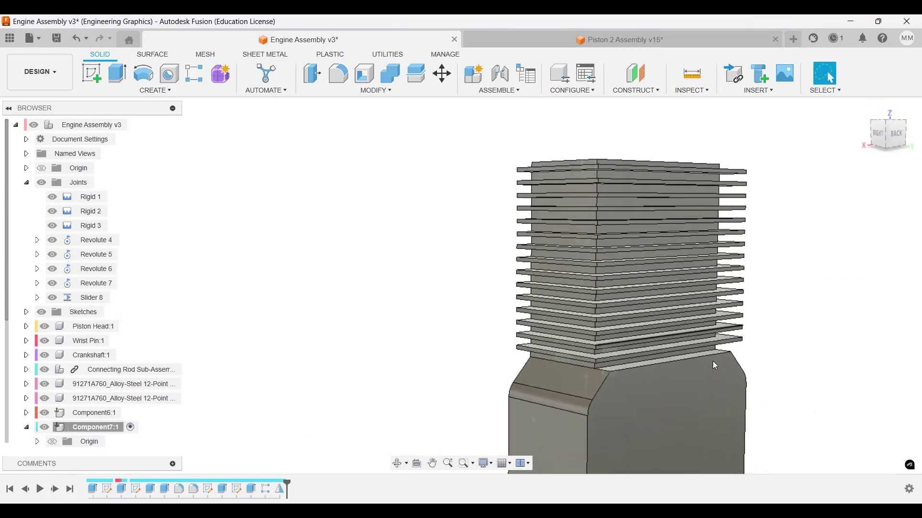
middle_click_drag(713, 362, 770, 360, "shift")
scroll(773, 362, "up", 1)
scroll(775, 363, "down", 3)
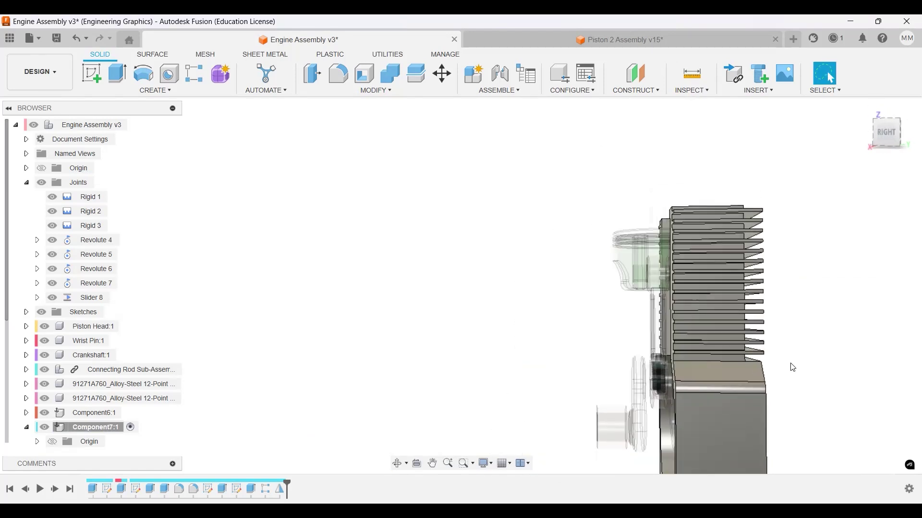
scroll(770, 273, "down", 1)
middle_click_drag(770, 273, 720, 272)
middle_click_drag(725, 257, 607, 299, "shift")
Step: Fillet the outer back corner of the topmost fin with a 10 mm radius
scroll(544, 267, "up", 5)
middle_click_drag(610, 306, 610, 323, "shift")
scroll(532, 247, "up", 2)
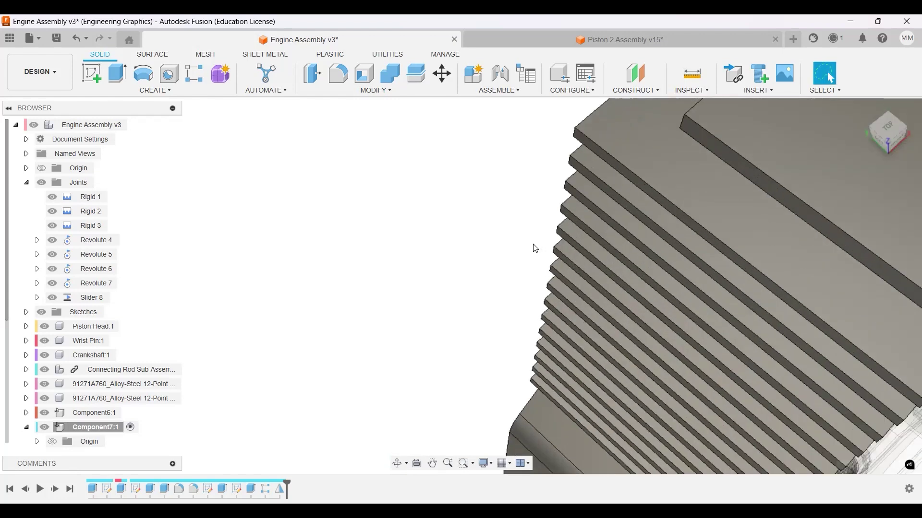
middle_click_drag(507, 243, 473, 274)
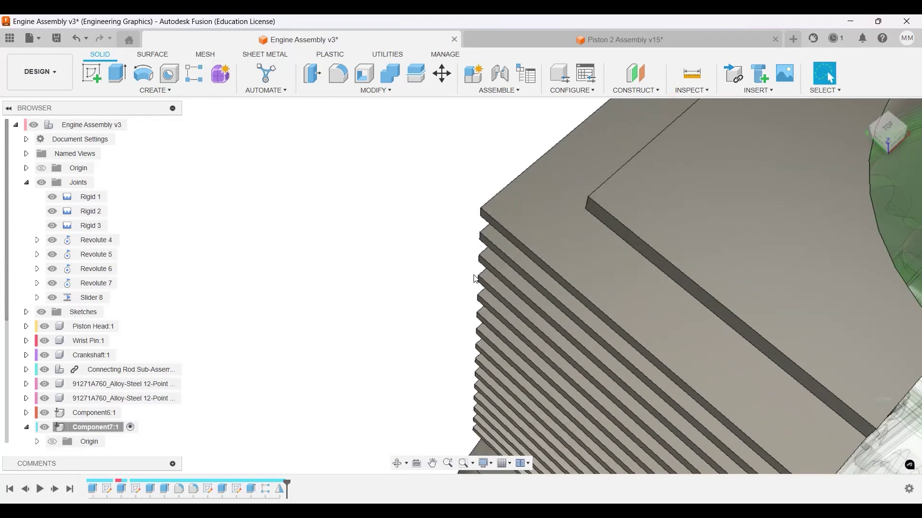
scroll(498, 281, "up", 1)
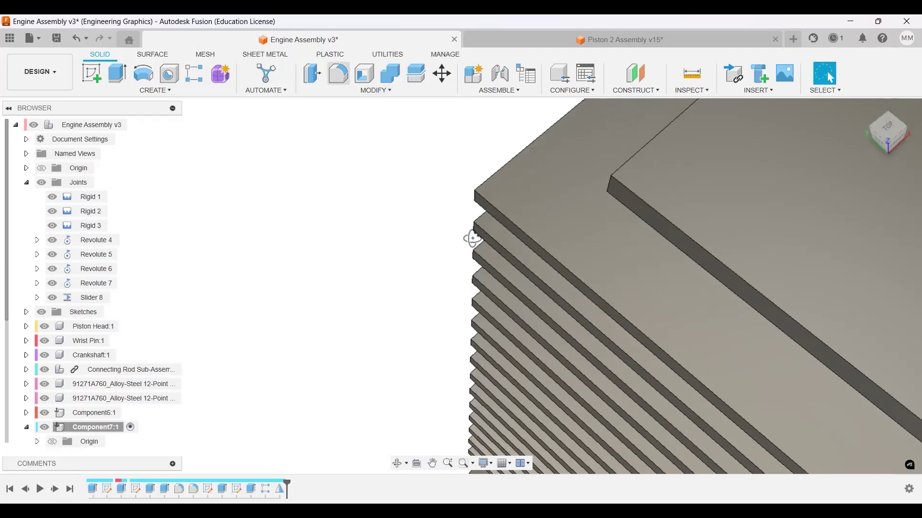
key("f")
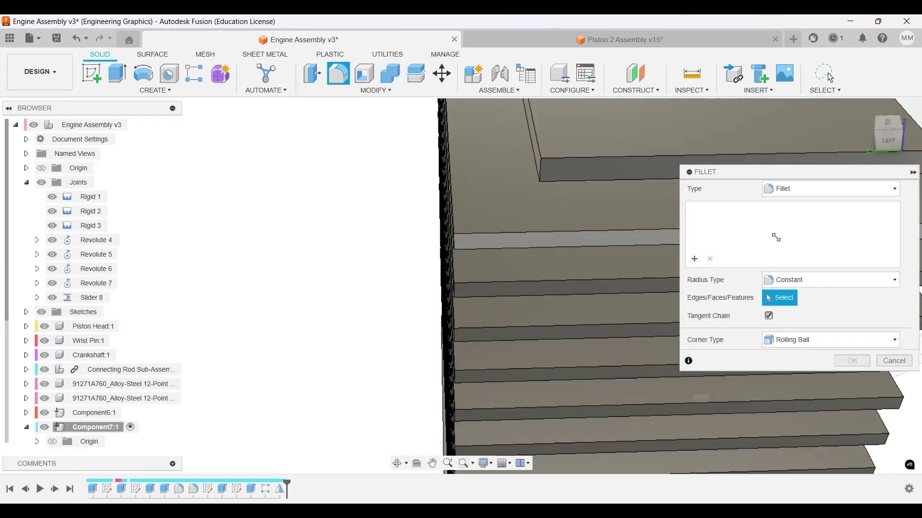
type("10")
key("Return")
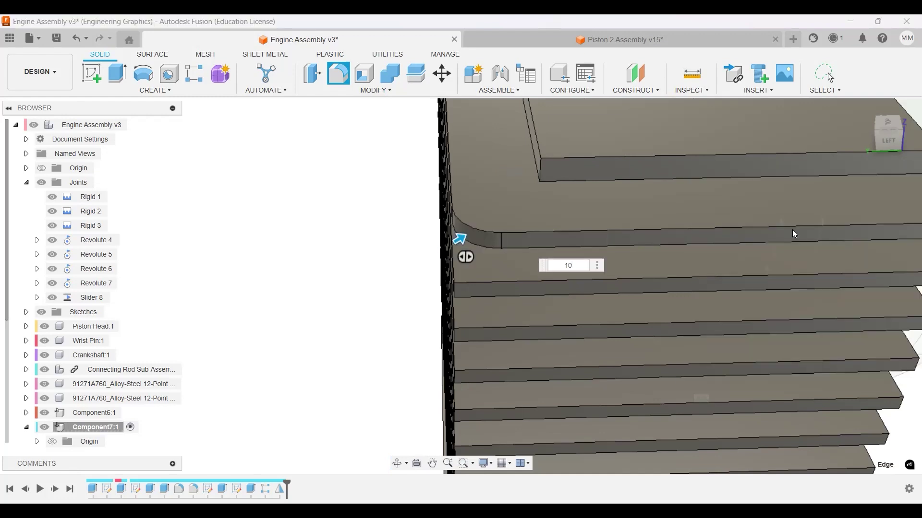
Step: Fillet the outer side faces of the topmost cooling fin, including its rounded back corner, with a 2 mm radius
scroll(785, 275, "down", 3)
middle_click_drag(796, 277, 749, 240, "shift")
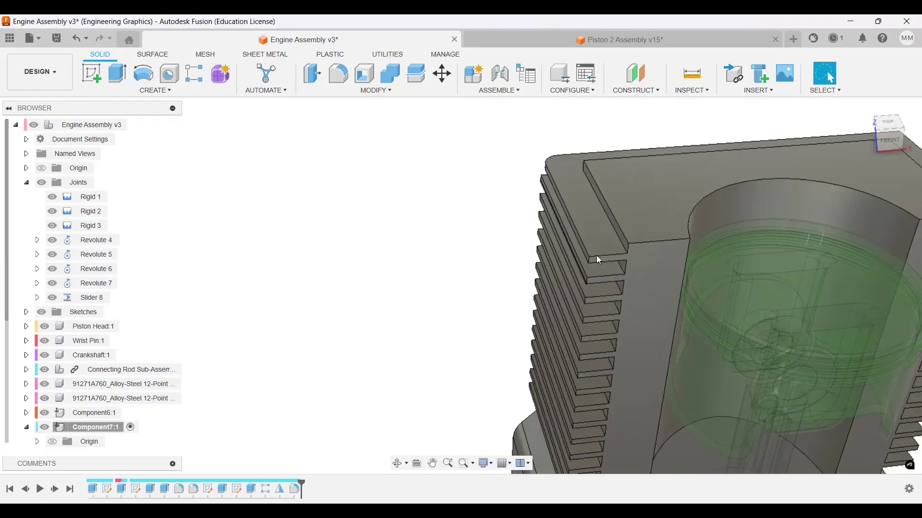
scroll(596, 260, "up", 5)
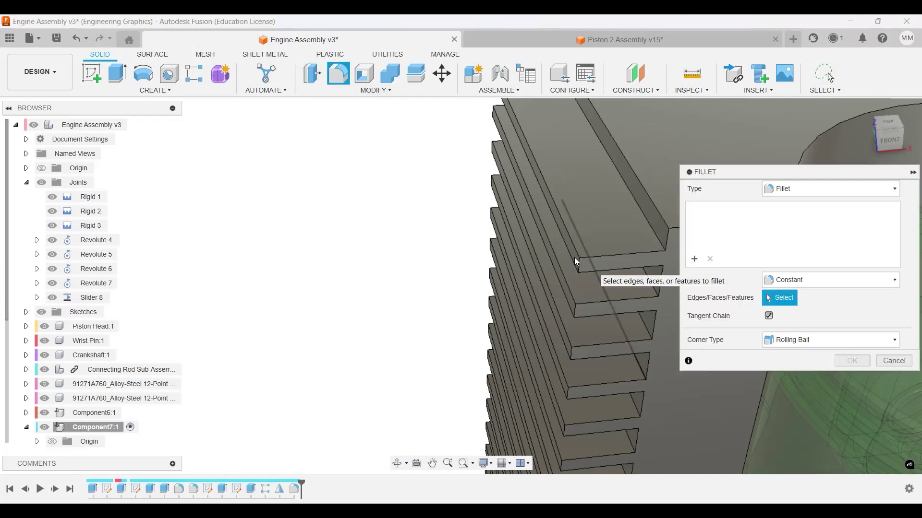
mouse_move(583, 262)
middle_mouse_down("shift")
mouse_move(595, 247)
mouse_move(586, 248)
middle_mouse_up("shift")
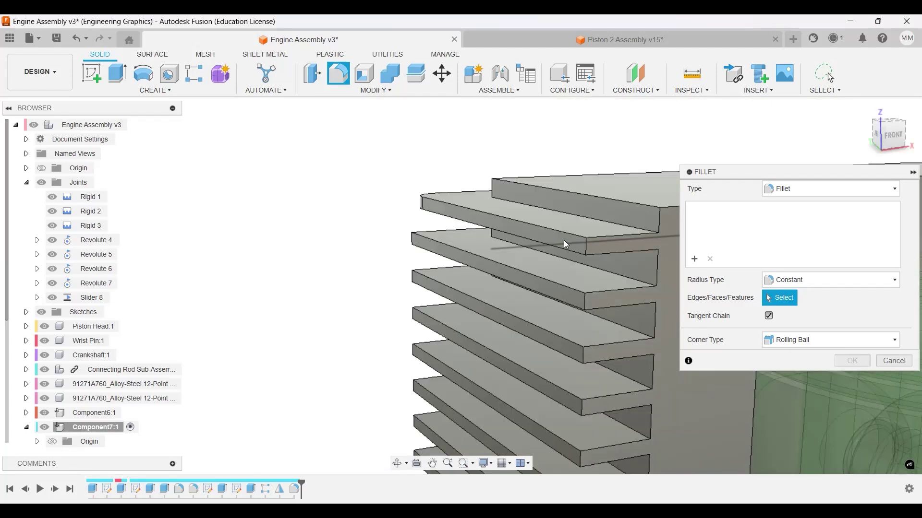
left_click(604, 241)
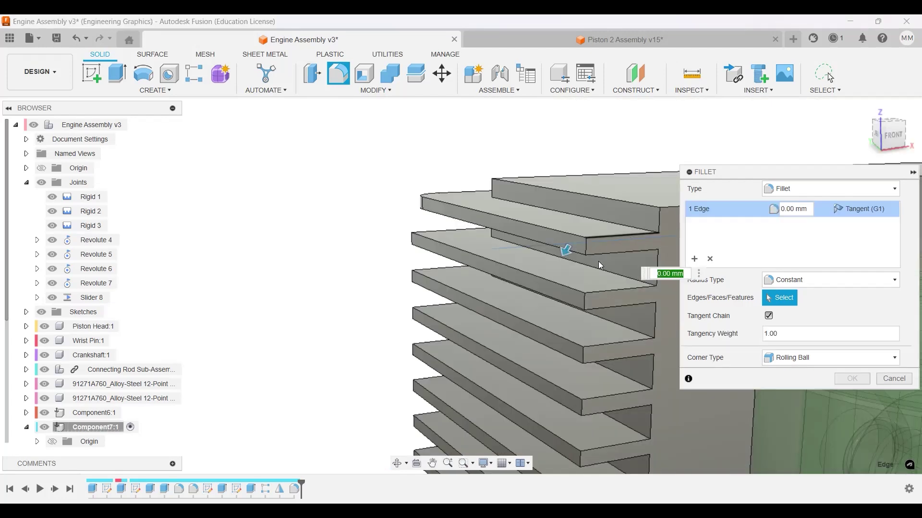
key("Escape")
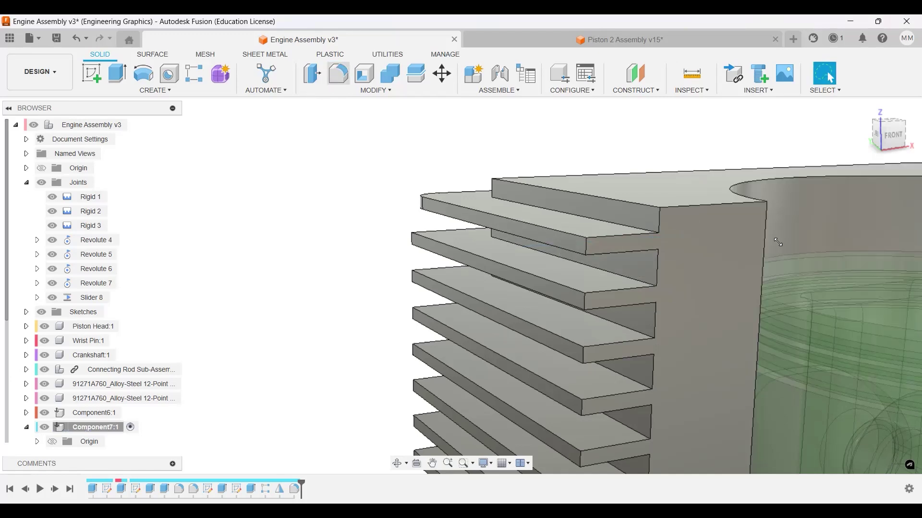
type("f1")
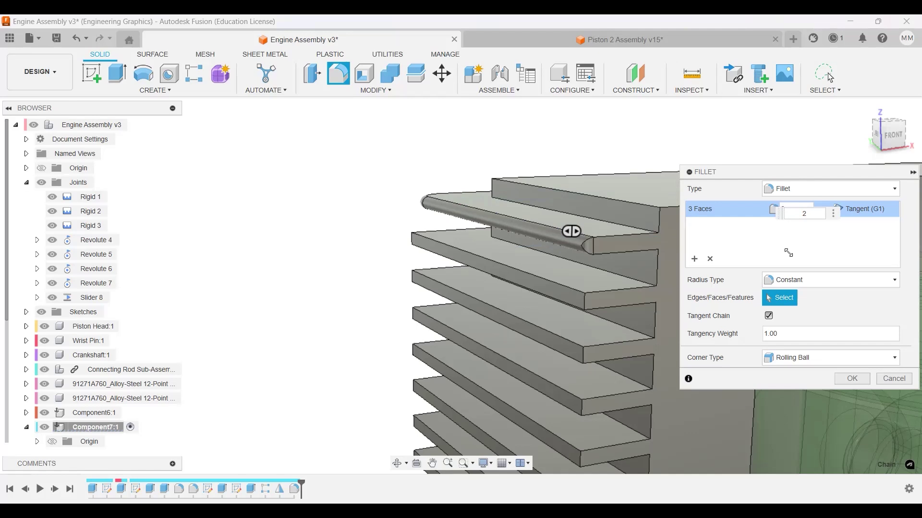
key("Return")
Step: Activate the top-level engine assembly and animate the crankshaft's Revolute 7 joint to check its rotation
scroll(648, 248, "down", 2)
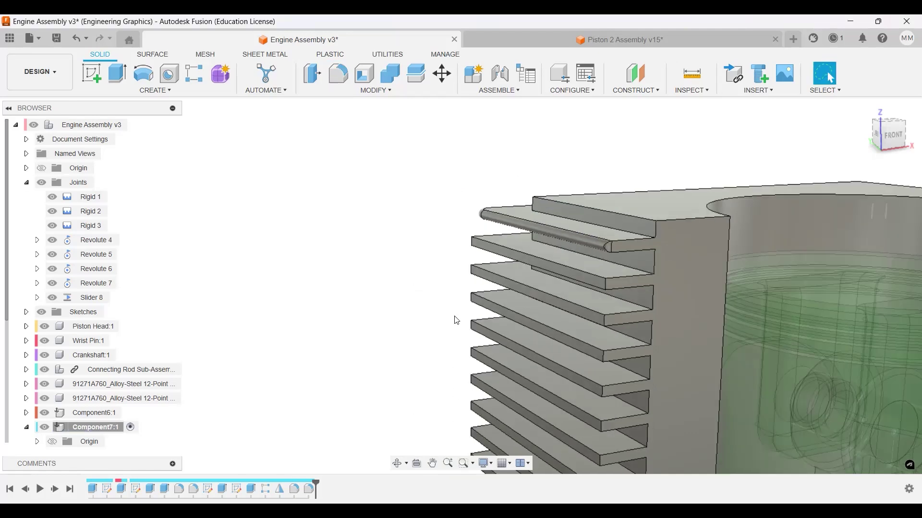
middle_click_drag(456, 321, 683, 312, "shift")
scroll(710, 336, "down", 3)
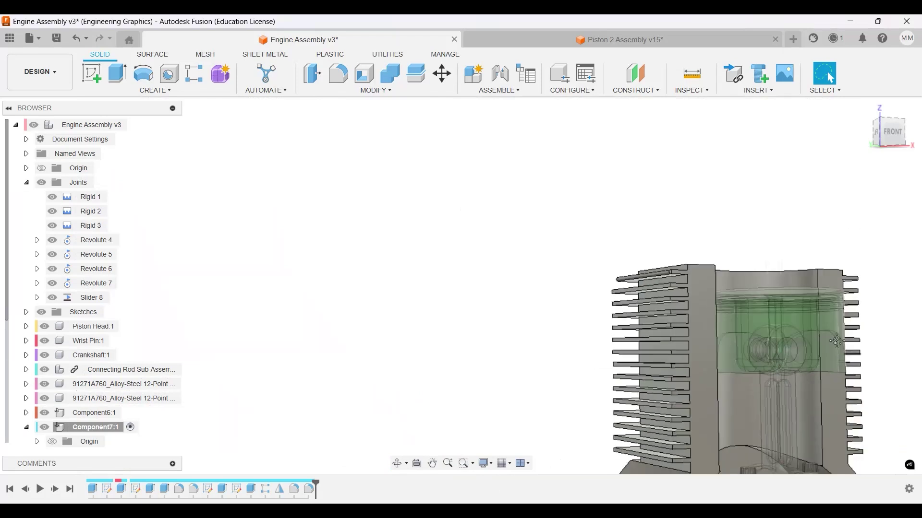
middle_click_drag(837, 340, 540, 273)
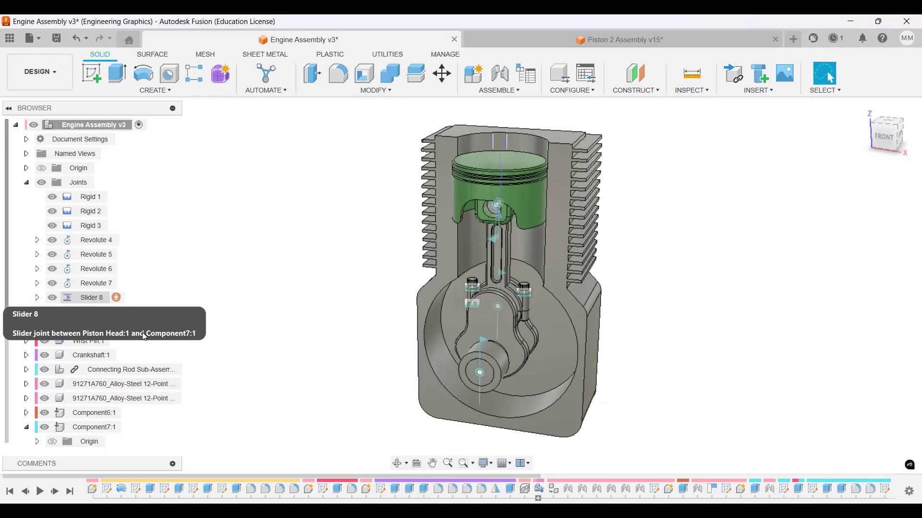
right_click(109, 284)
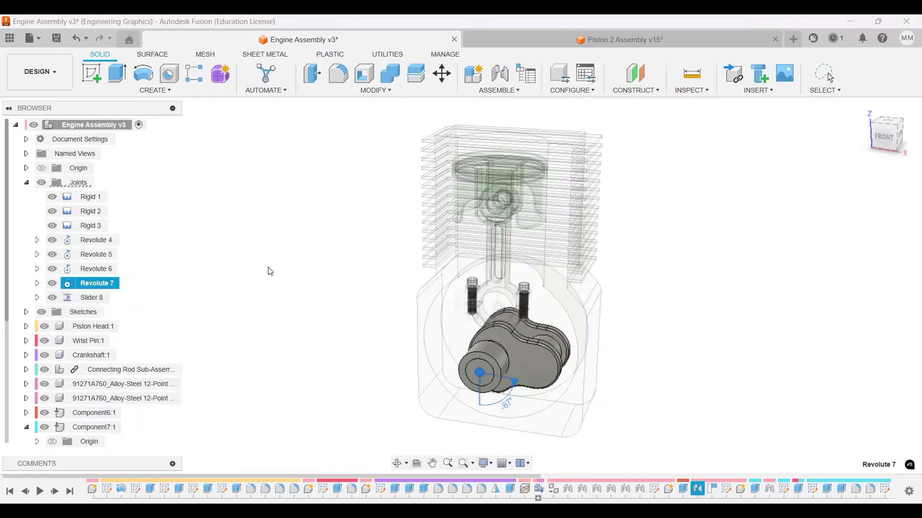
left_click(123, 128)
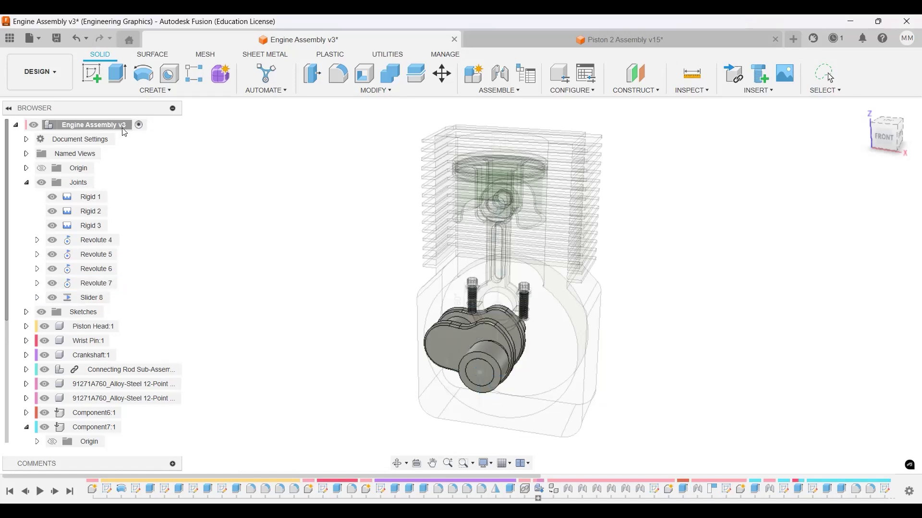